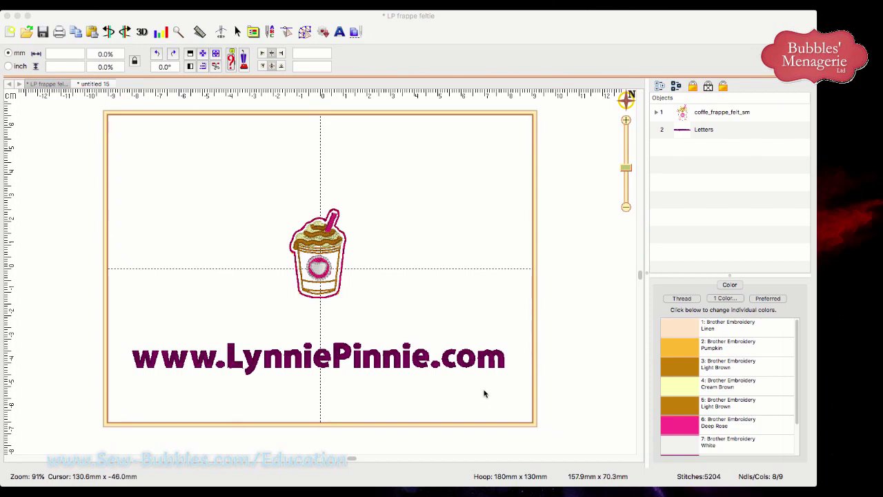
left_click(471, 363)
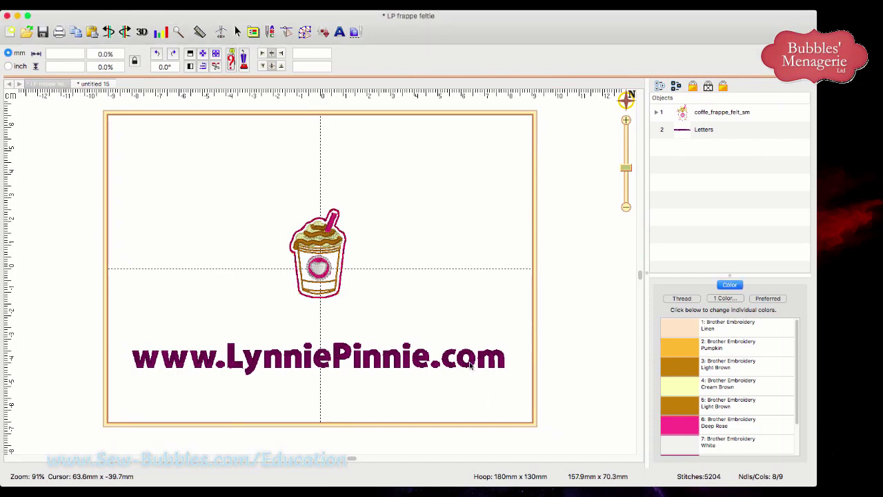
left_click(472, 364)
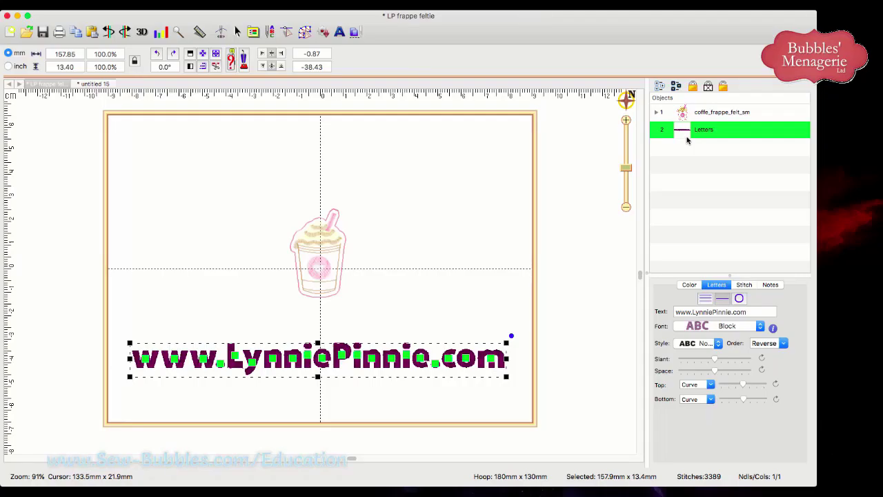
key("Delete")
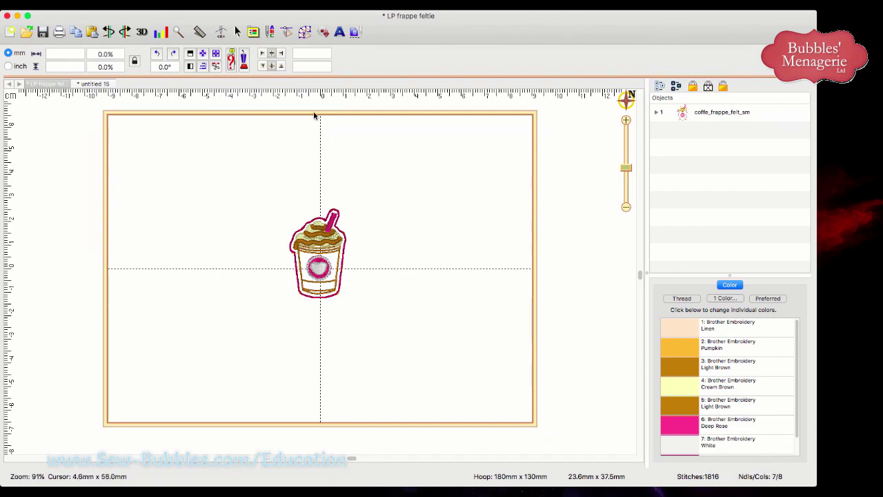
Review the available PES hoop sizes in the hoop settings, keeping the current hoop
left_click(253, 33)
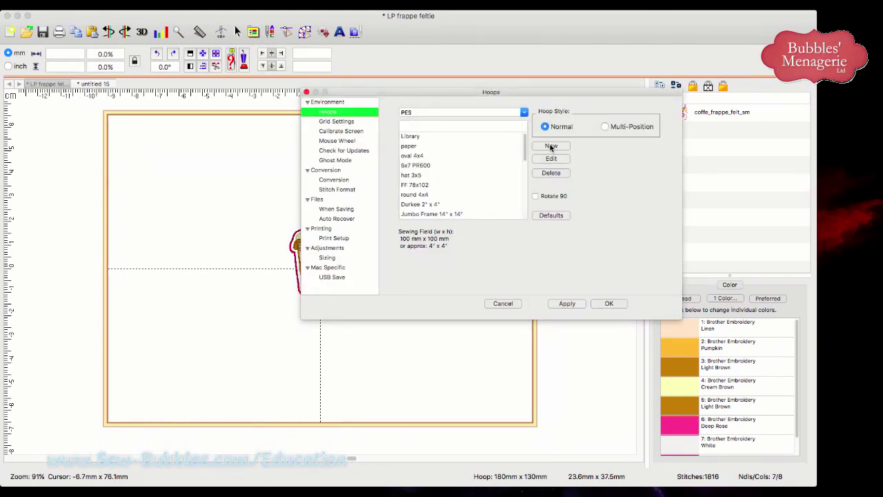
left_click_drag(524, 156, 524, 185)
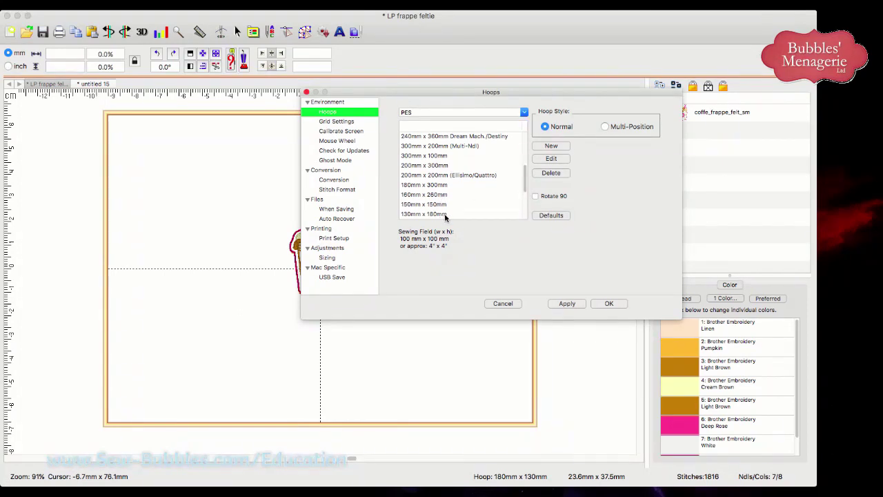
left_click(512, 303)
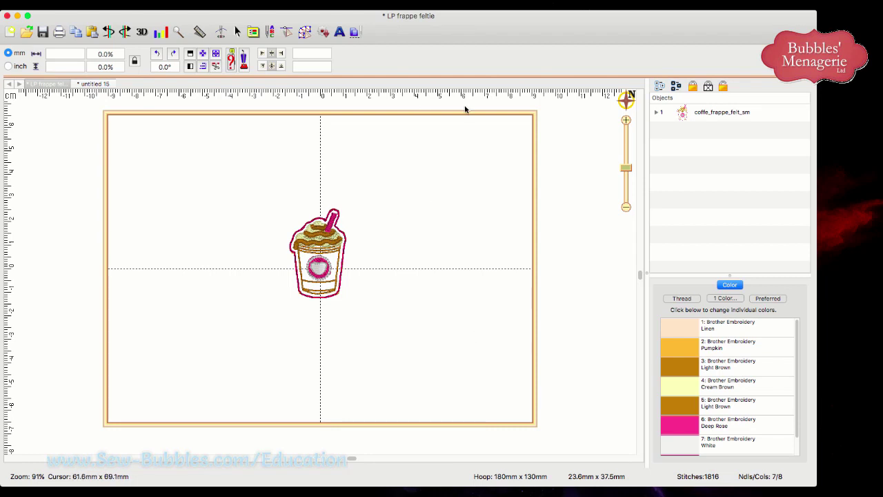
left_click(524, 479)
Expand the coffe_frappe_felt_sm object and examine its first five color layers individually, from Linen and Pumpkin to the second Light Brown
left_click(657, 113)
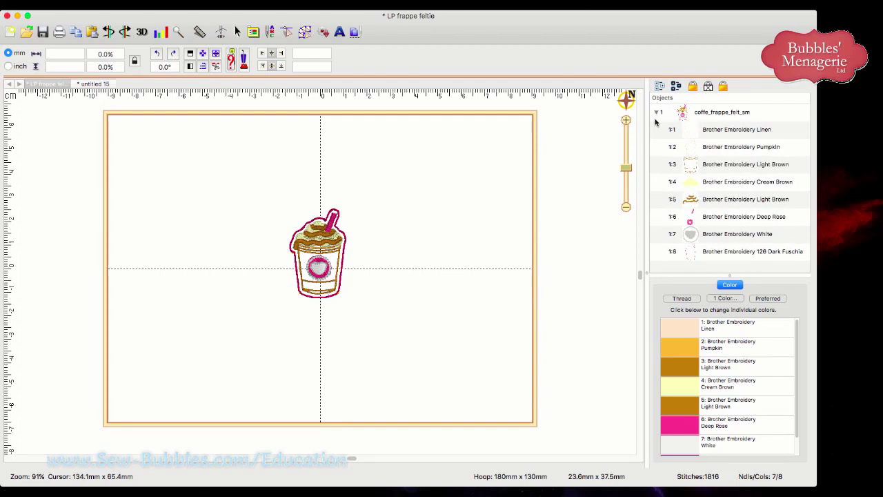
left_click_drag(627, 168, 629, 152)
mouse_move(626, 100)
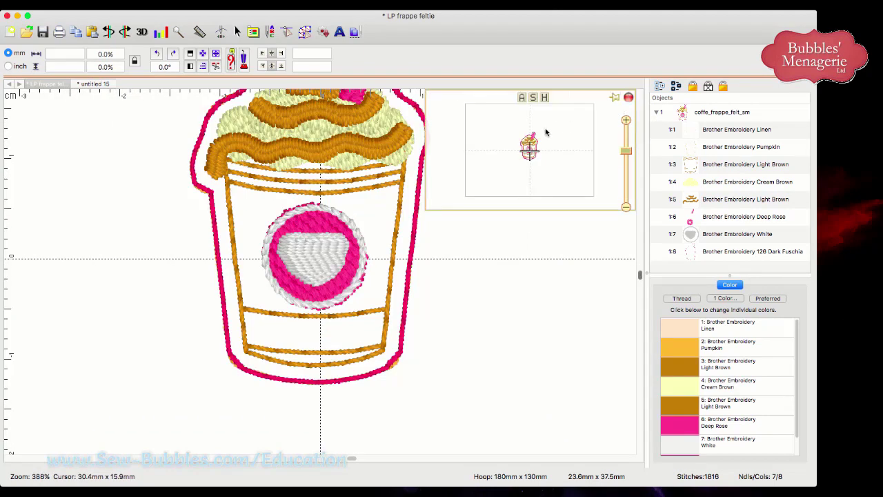
left_click_drag(529, 145, 533, 150)
left_click_drag(626, 151, 620, 153)
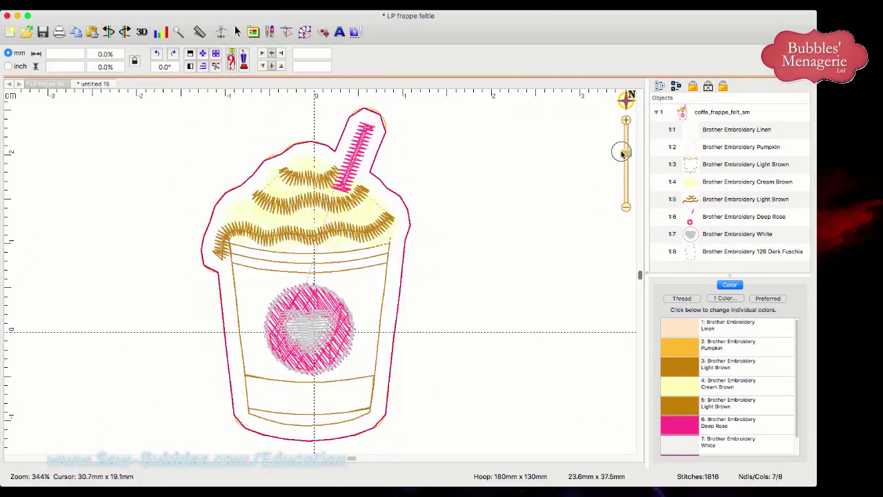
left_click(729, 133)
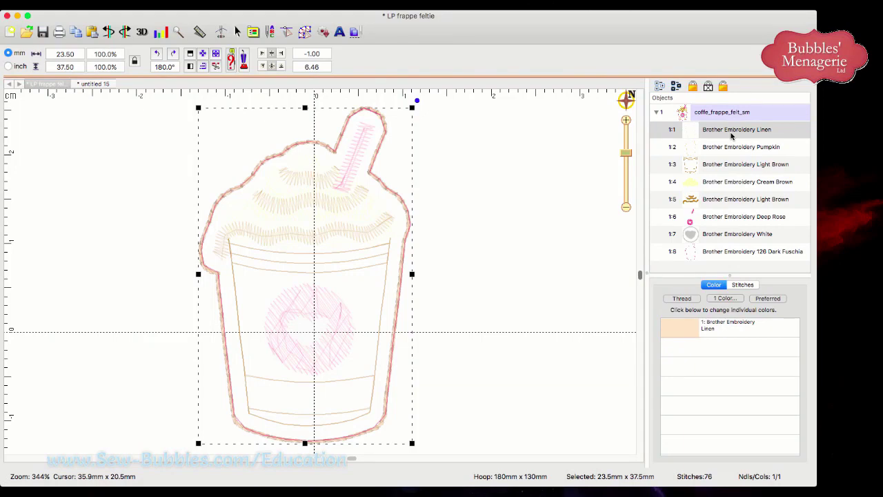
left_click(732, 147)
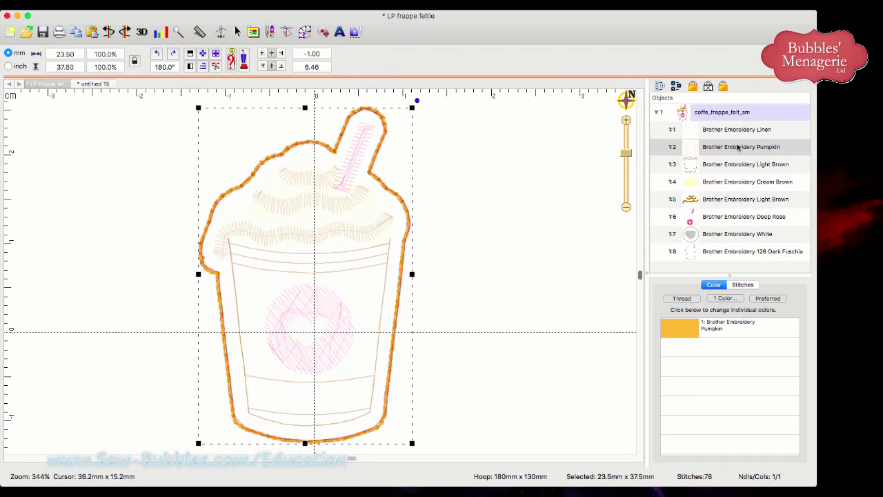
left_click(737, 166)
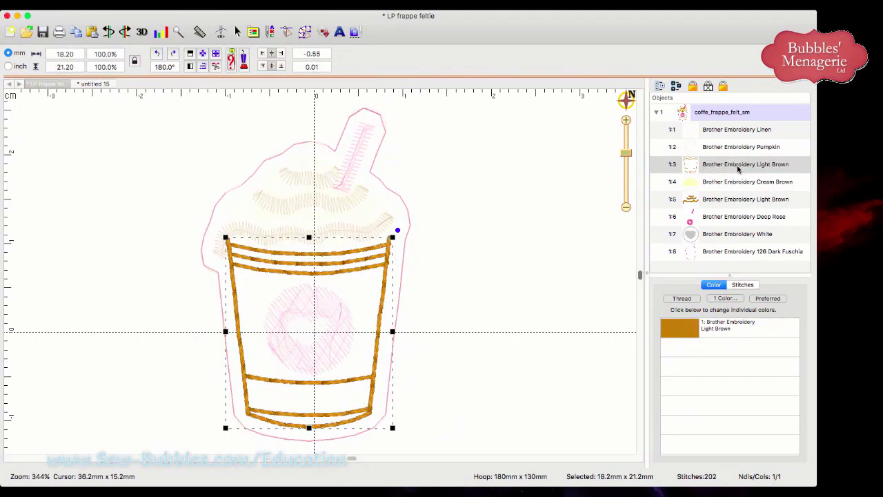
left_click(737, 183)
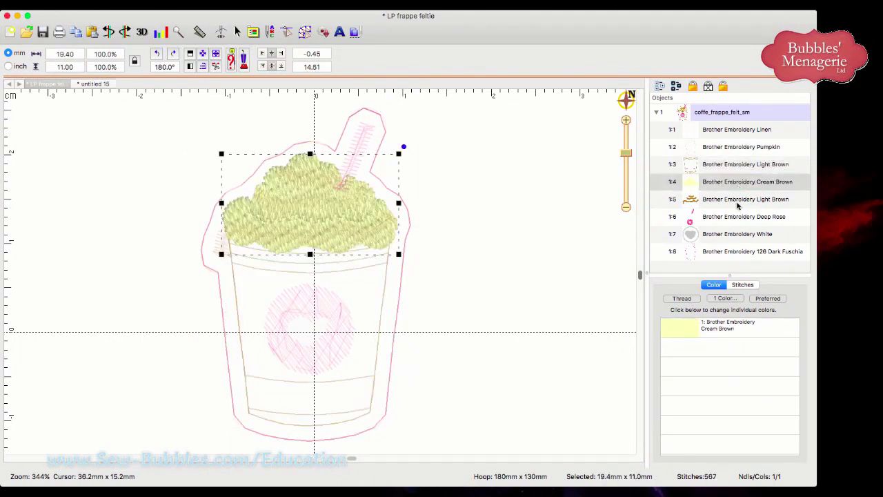
left_click(738, 202)
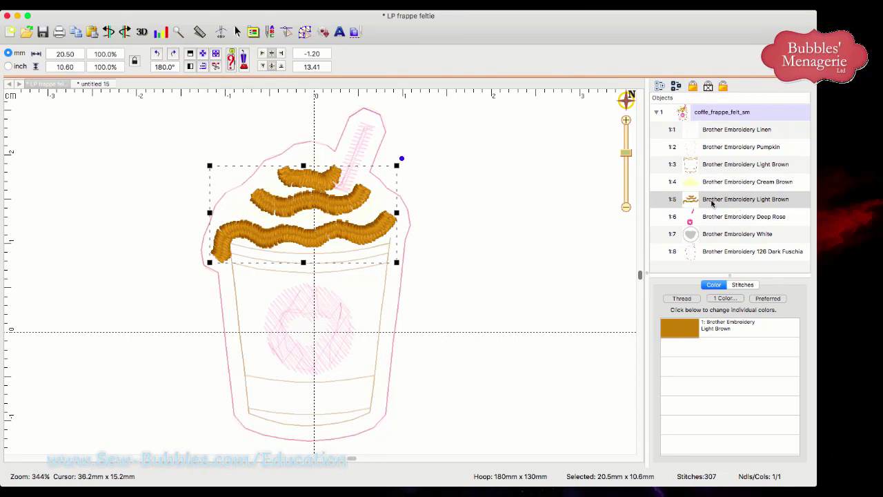
left_click(750, 168)
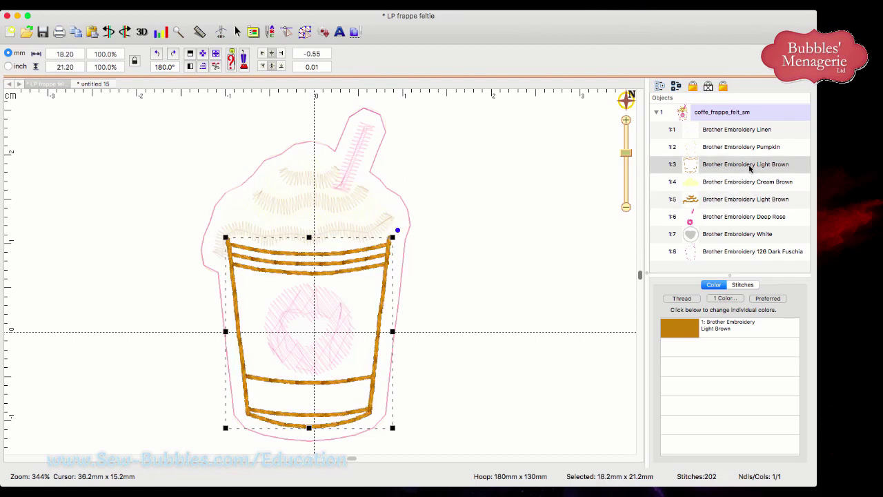
left_click(568, 246)
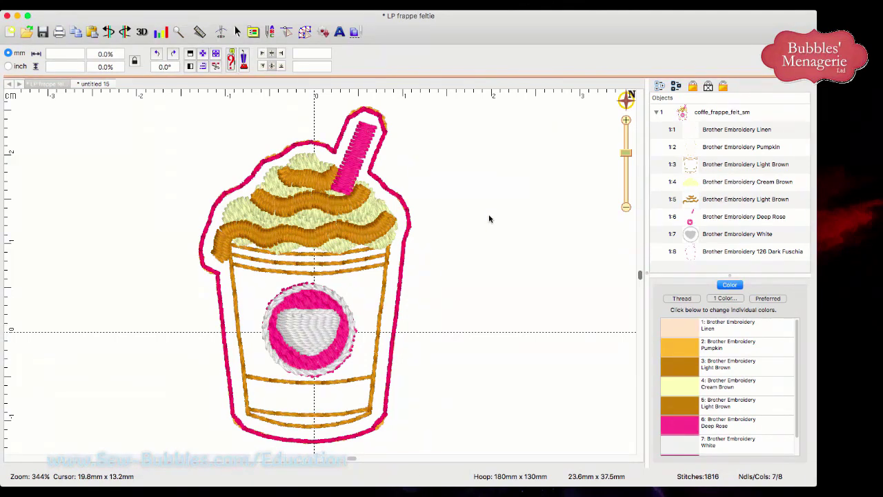
Compare the cup outline and drizzle layers, both Light Brown, with the Cream Brown layer stitched between them
left_click(696, 164)
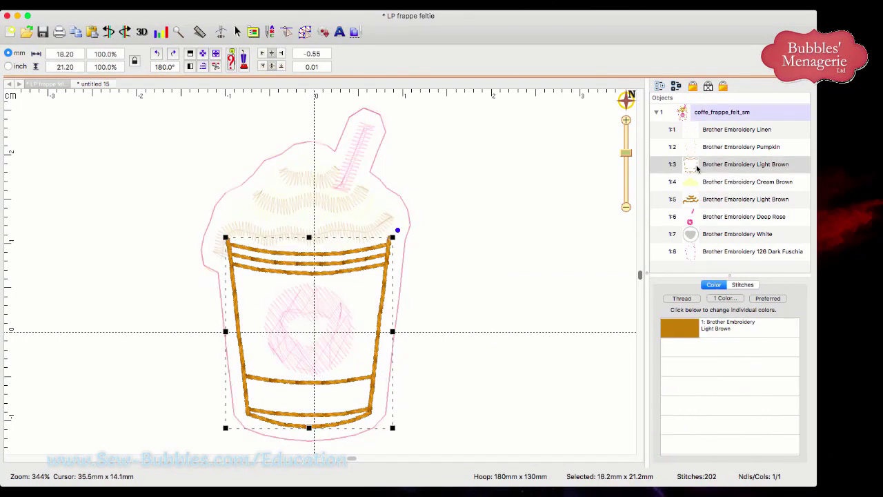
left_click(697, 200)
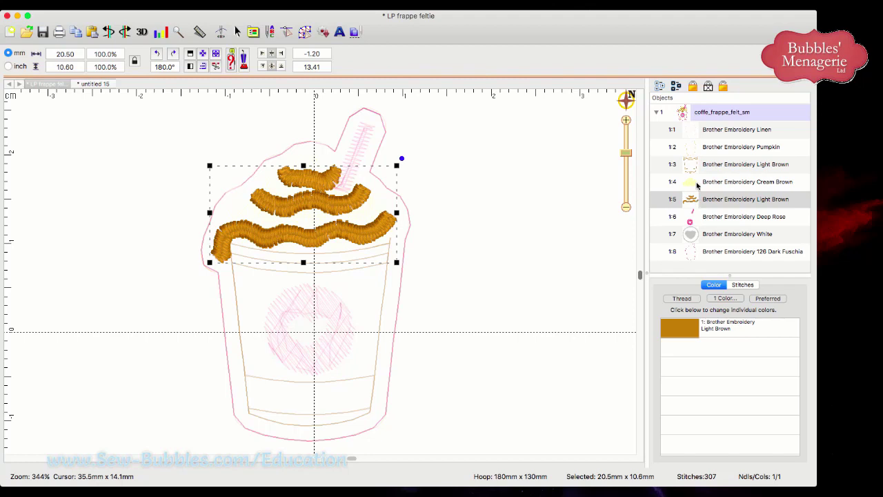
left_click(697, 183)
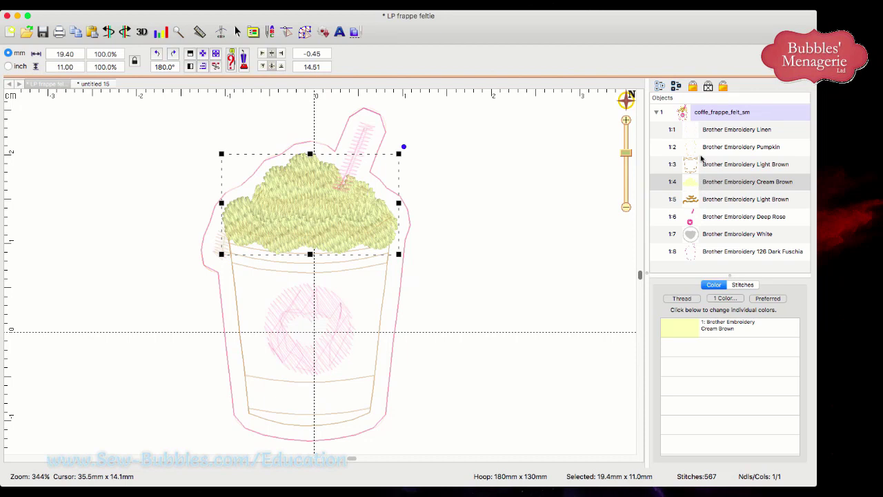
left_click(699, 167)
left_click(698, 201)
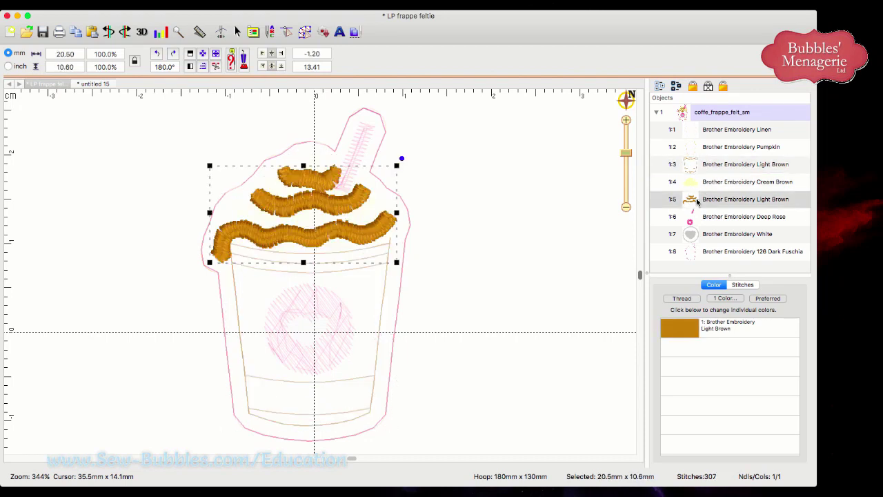
left_click(506, 236)
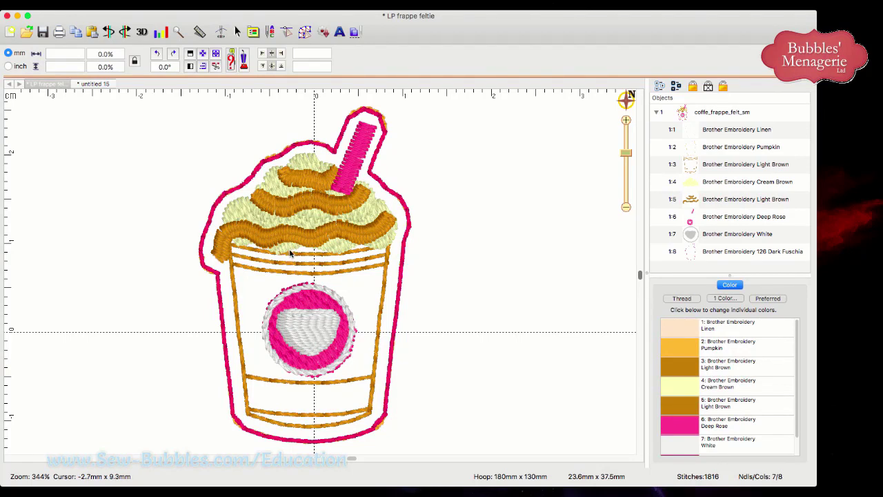
Examine the Deep Rose straw and circle, the White logo and the 126 Dark Fuschia final outline layers
left_click(712, 219)
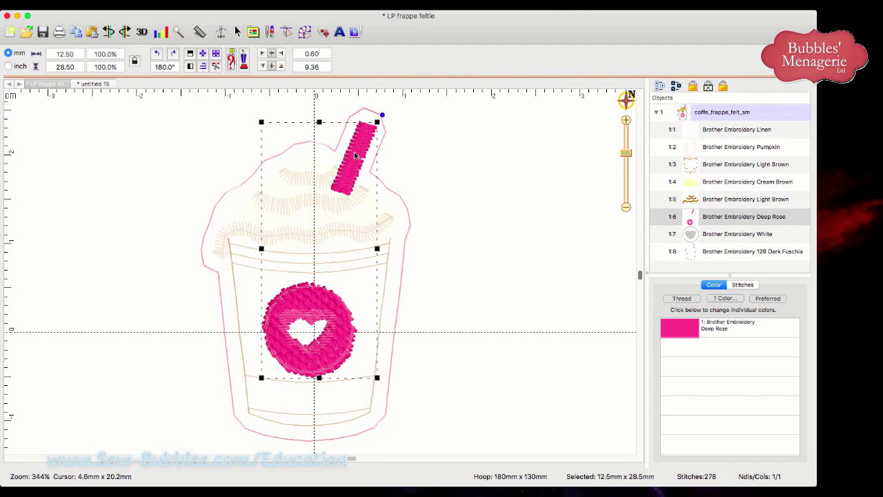
left_click(715, 236)
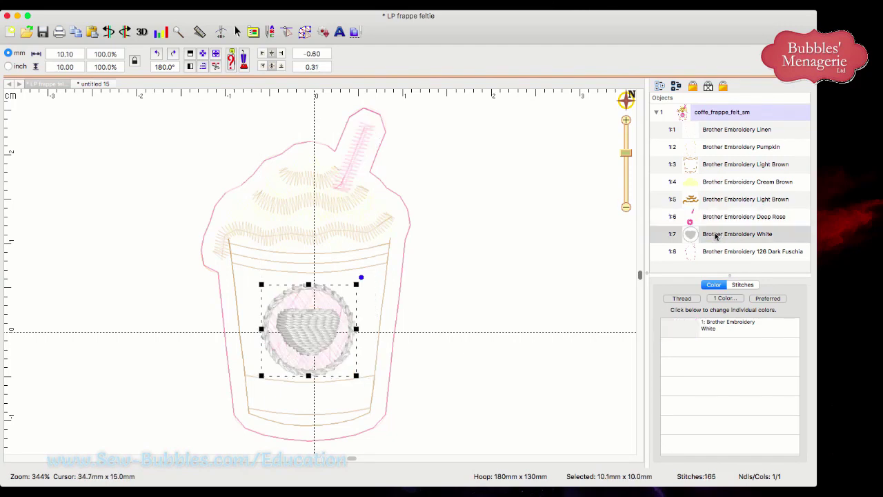
left_click(713, 252)
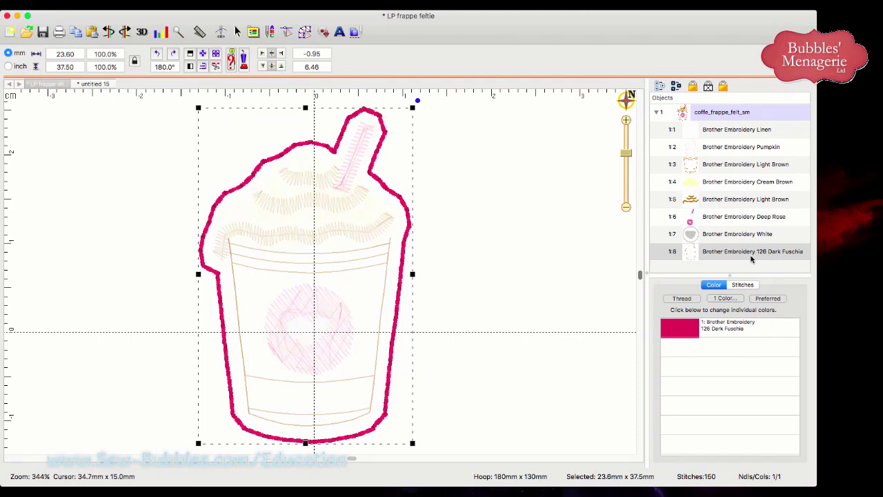
left_click(600, 268)
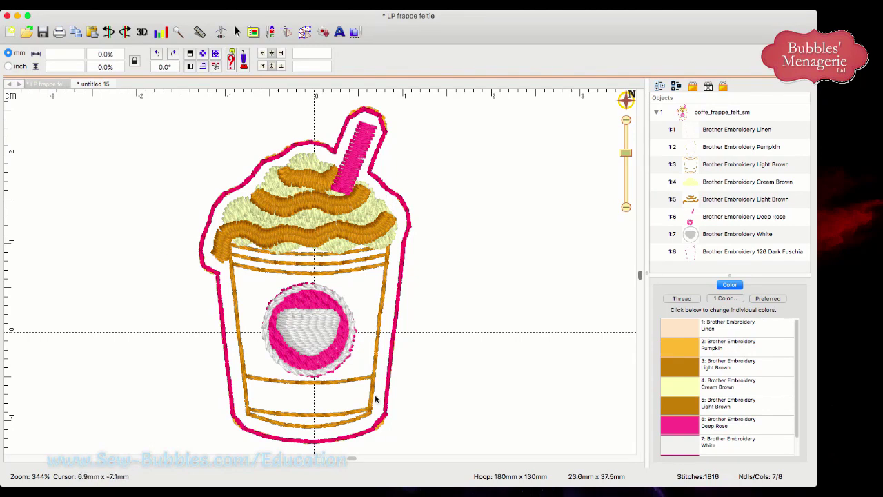
left_click(743, 218)
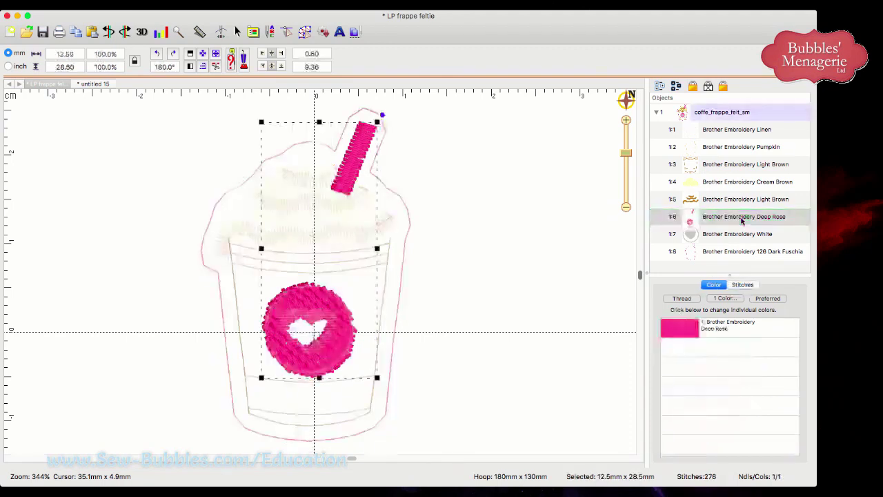
left_click(732, 253)
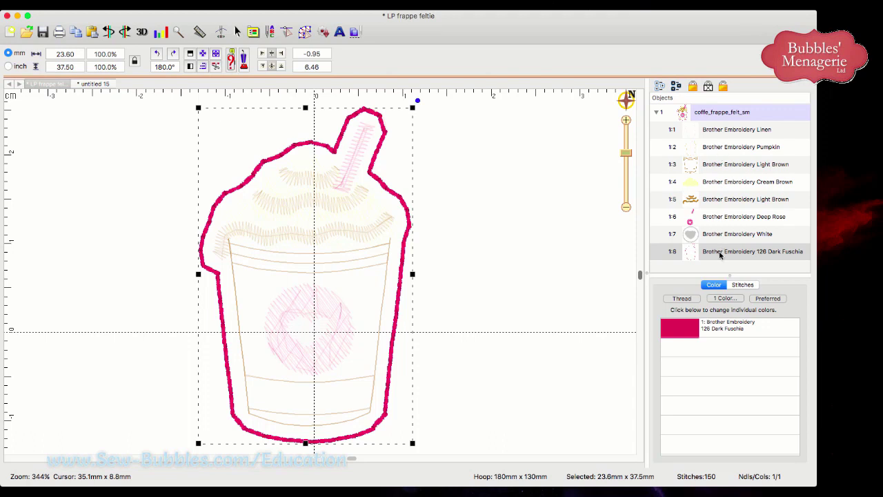
left_click(516, 305)
Move the whole frappe design into the hoop's upper-left corner, at about X -75.6, Y 45.1 mm
left_click_drag(628, 158, 627, 172)
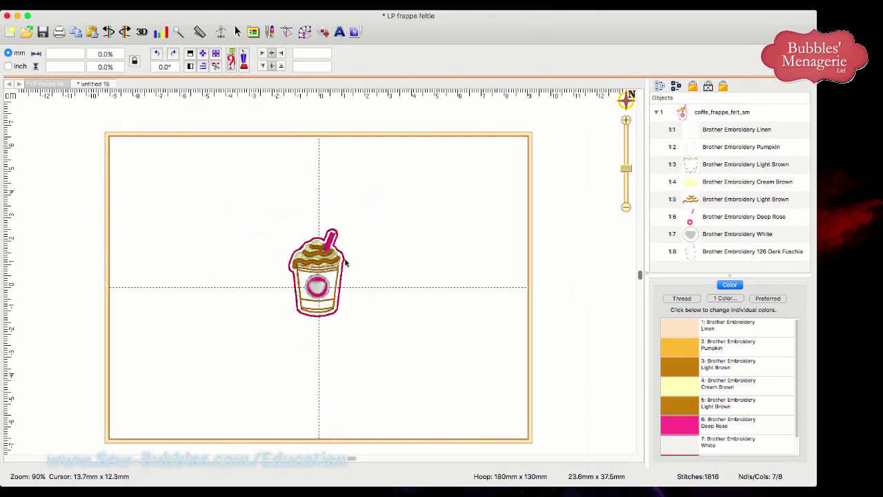
left_click(324, 266)
left_click_drag(324, 267, 149, 178)
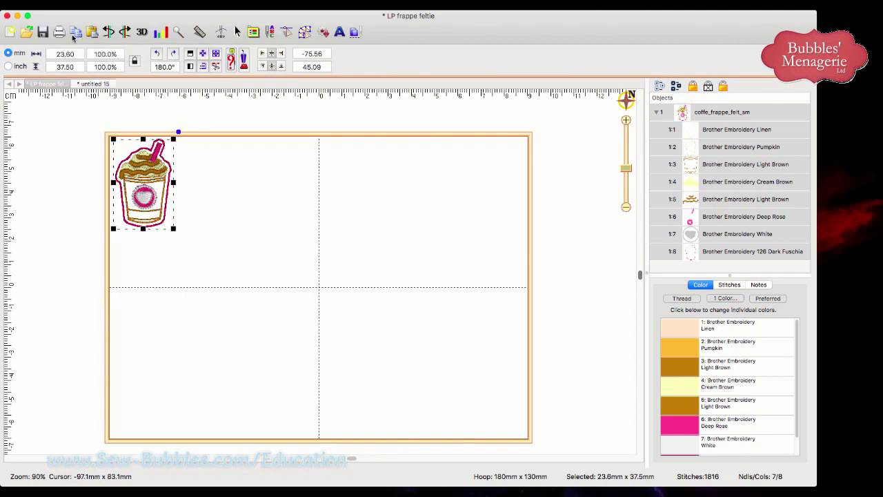
Duplicate the frappe, place the copy just right of the original at about X -49.1, Y 45.5 mm, and mirror it horizontally
left_click(93, 32)
left_click_drag(157, 178, 199, 175)
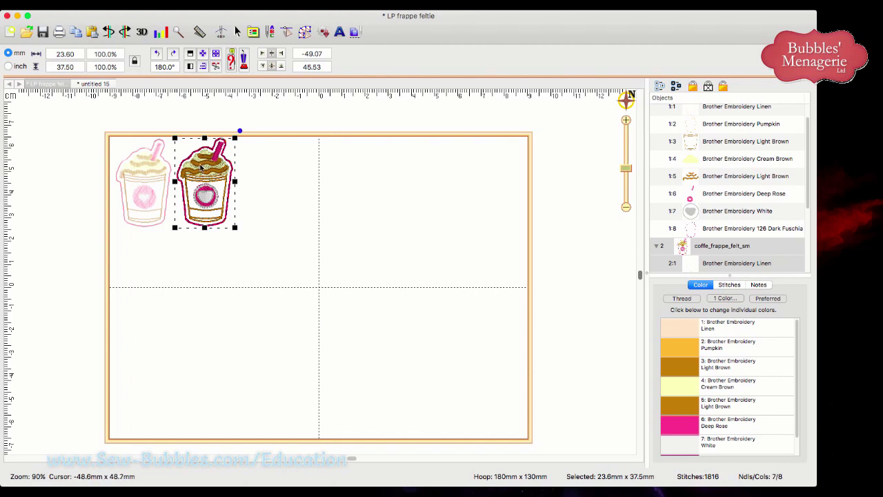
left_click(190, 67)
left_click(286, 158)
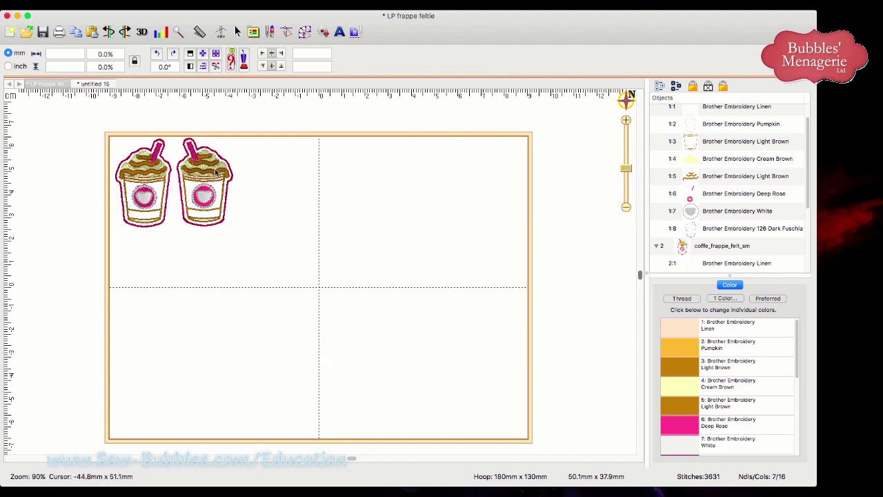
Duplicate the pair of frappes and place the copy directly to its right, at about X -8.9, Y 45.3 mm
left_click(274, 127)
left_click_drag(273, 126, 102, 251)
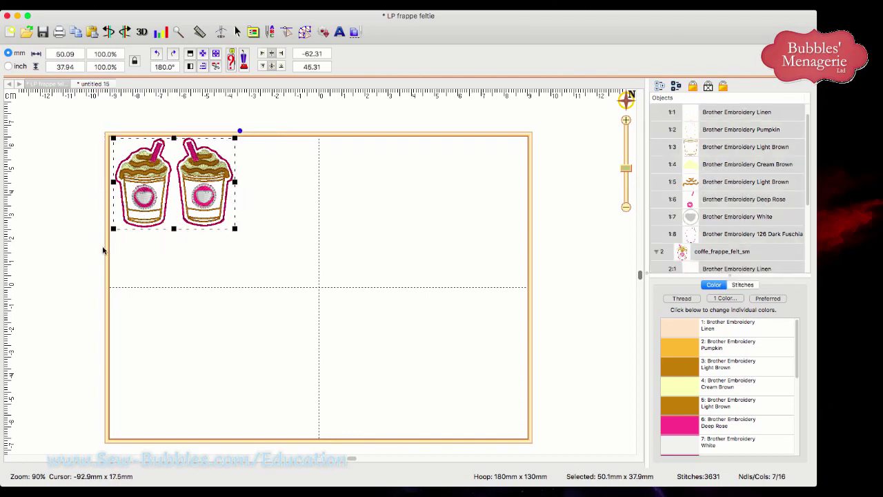
left_click(77, 33)
left_click(92, 33)
left_click(92, 34)
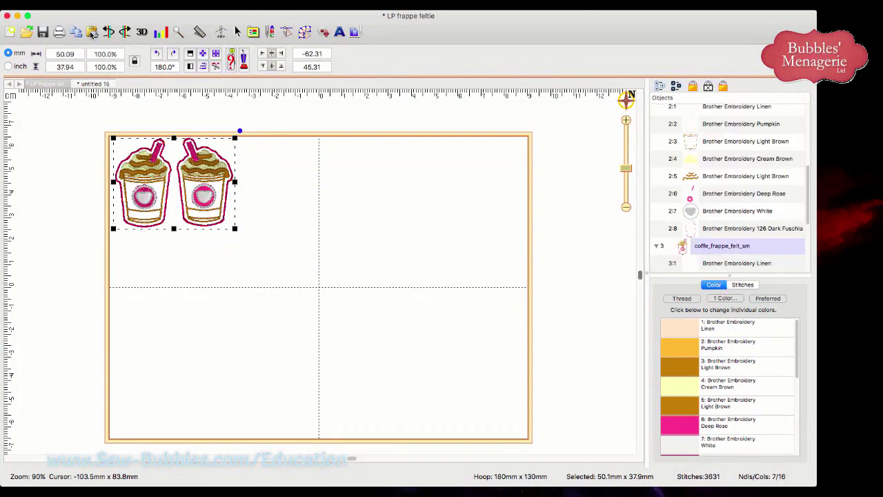
left_click_drag(196, 175, 321, 174)
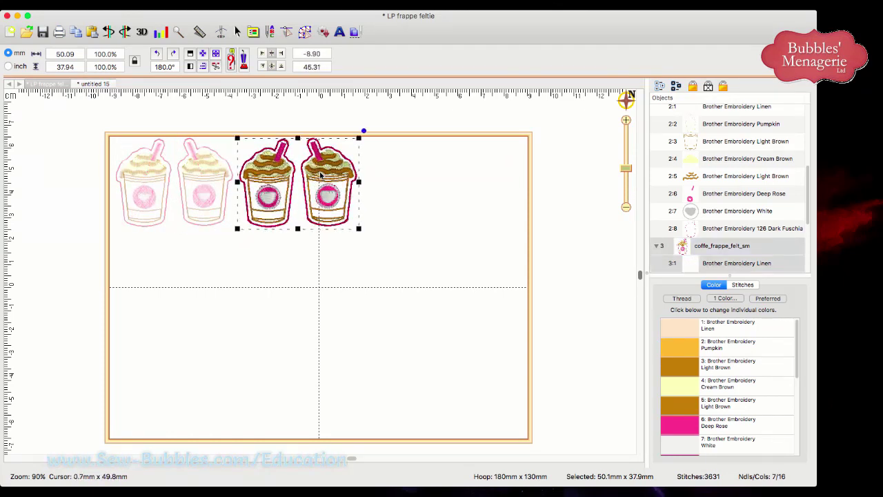
Duplicate the frappe pair to extend the row rightward, then move the last frappe to the hoop's edge at about X 76.8, Y 45.5 mm
left_click(93, 32)
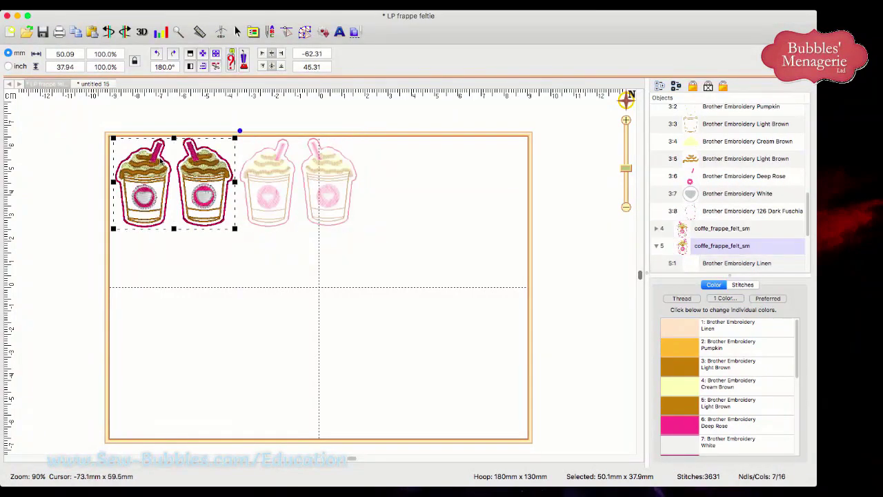
left_click_drag(200, 182, 449, 181)
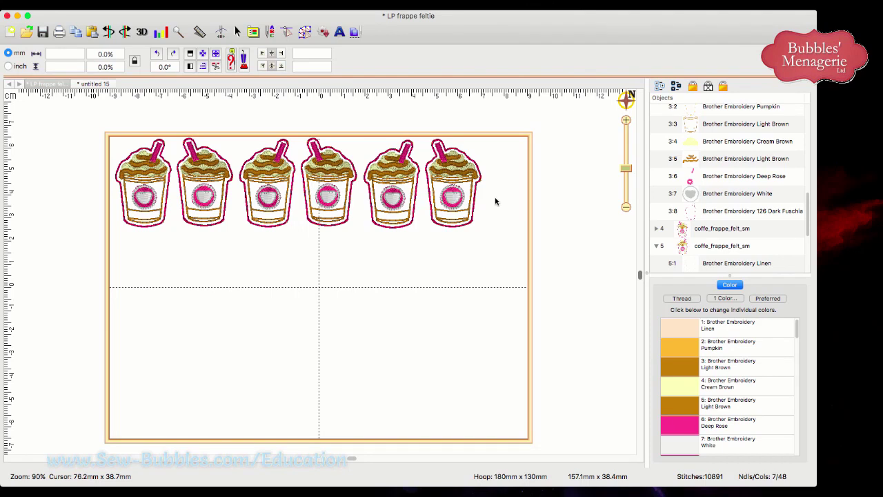
left_click(466, 175)
left_click_drag(466, 175, 501, 174)
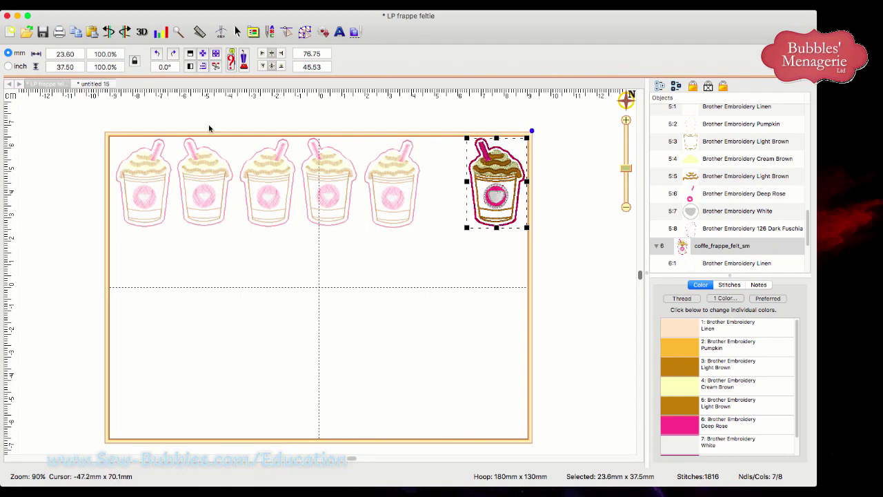
Select all six frappes in the row and align them by their bottom edges
left_click_drag(70, 124, 509, 250)
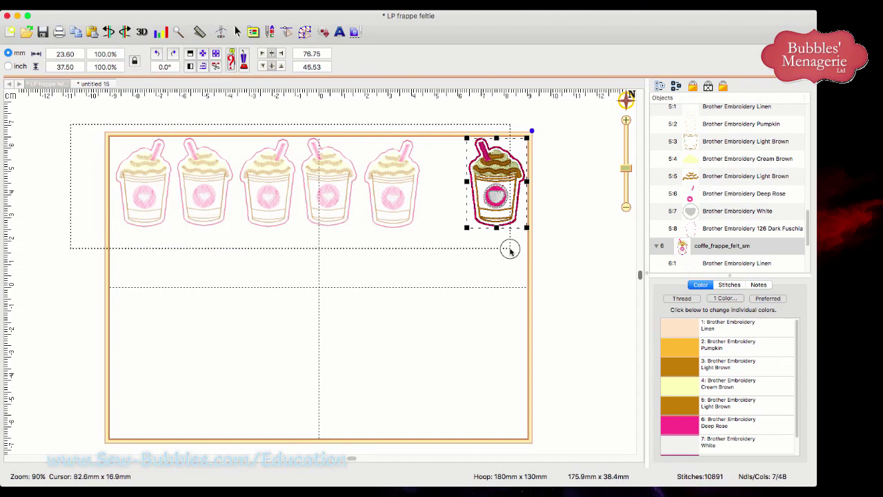
left_click_drag(510, 250, 509, 250)
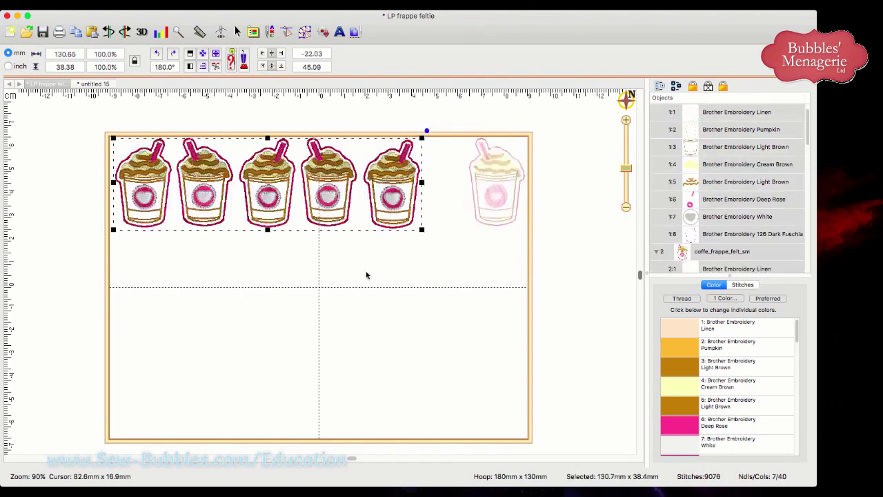
left_click_drag(88, 120, 557, 259)
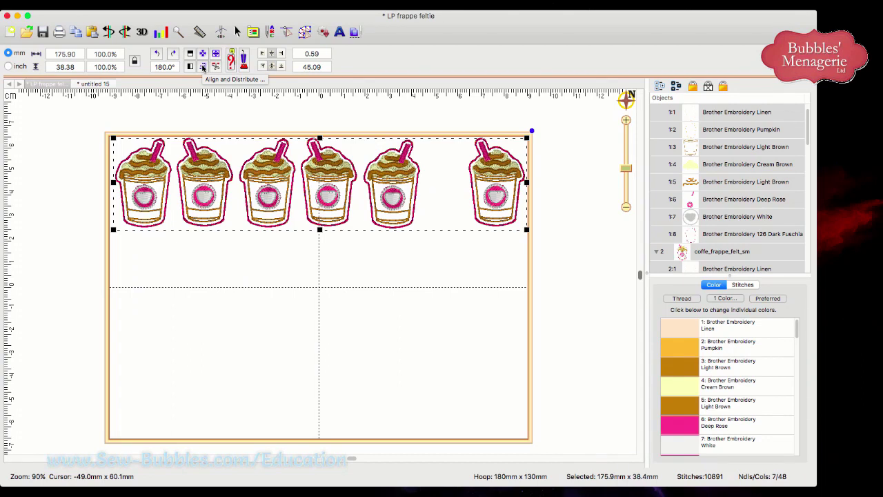
left_click(203, 67)
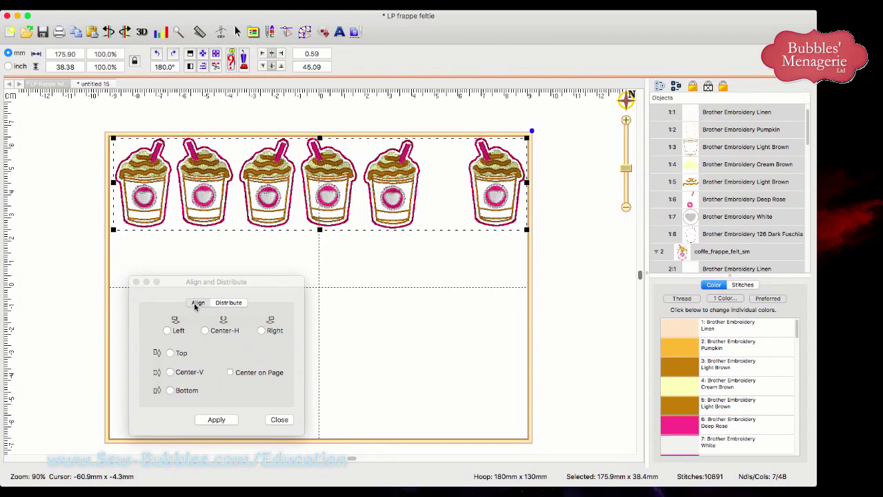
left_click(169, 391)
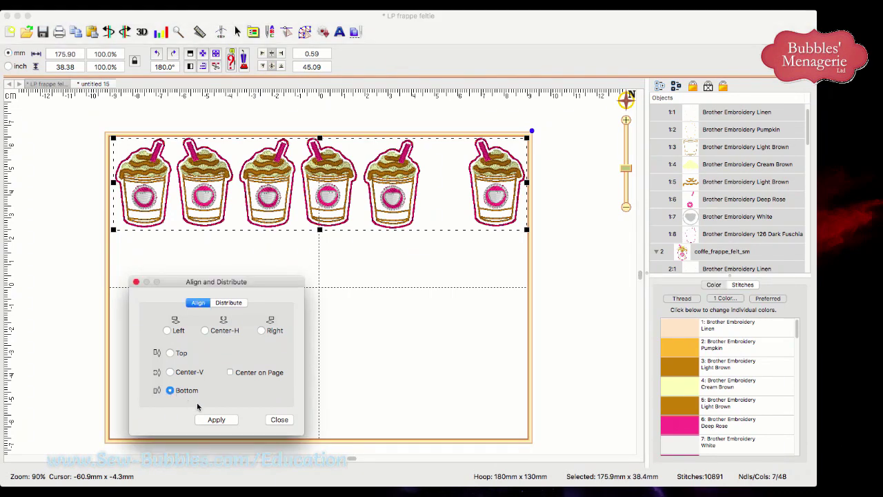
left_click(211, 420)
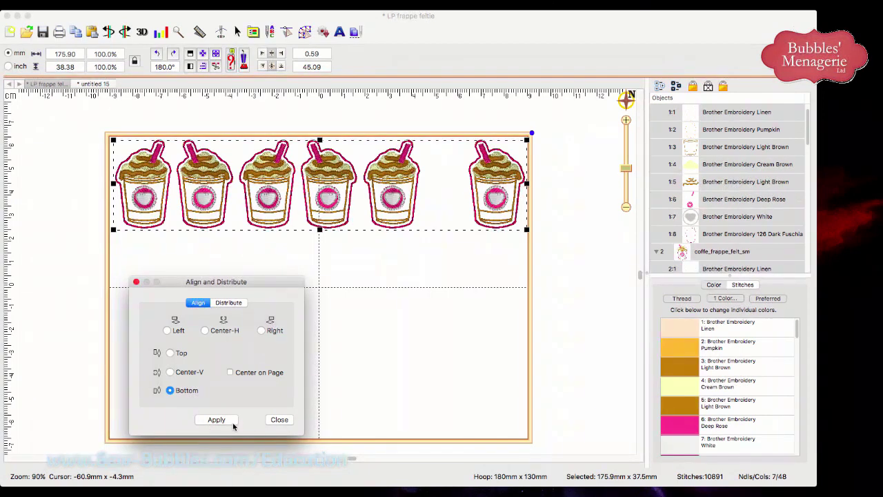
Distribute the six frappes horizontally by their centers across the extent of the selection
left_click(229, 304)
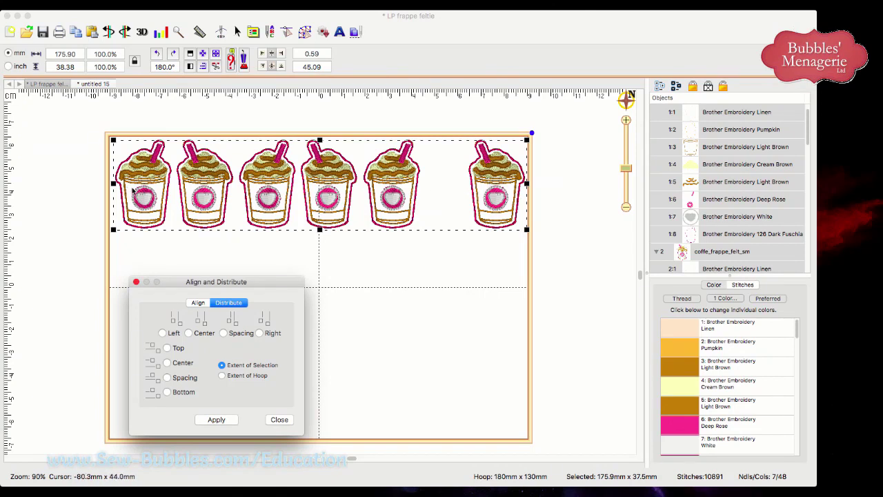
left_click(187, 334)
left_click(216, 421)
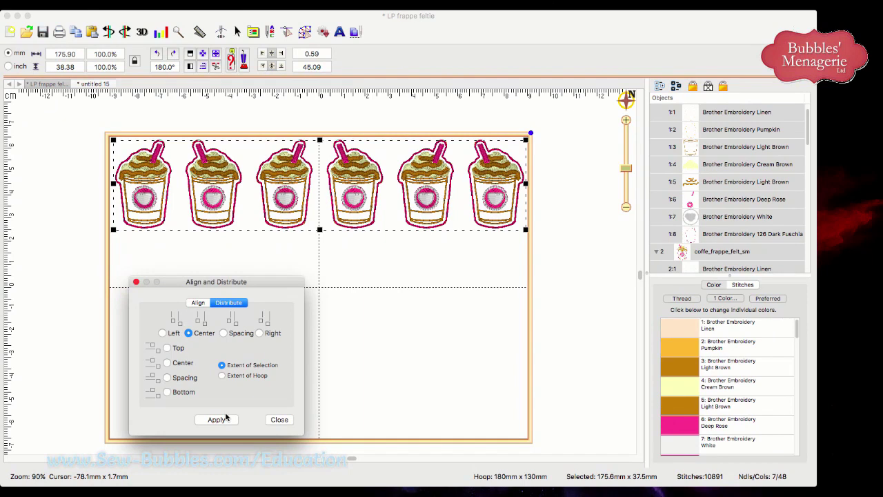
left_click(270, 422)
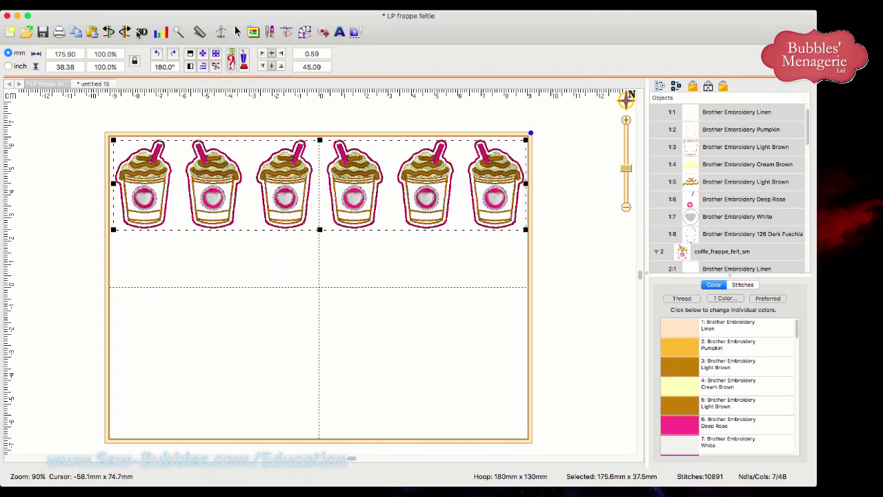
Duplicate the row twice, placing one copy mid-hoop at about Y 0.5 mm and the other along the hoop's lower edge at about Y -43.6 mm
left_click(92, 34)
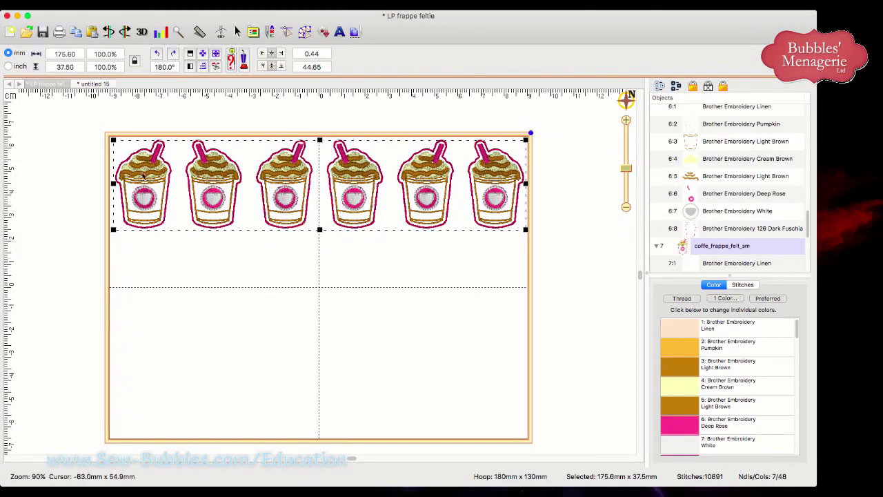
left_click_drag(149, 212, 146, 300)
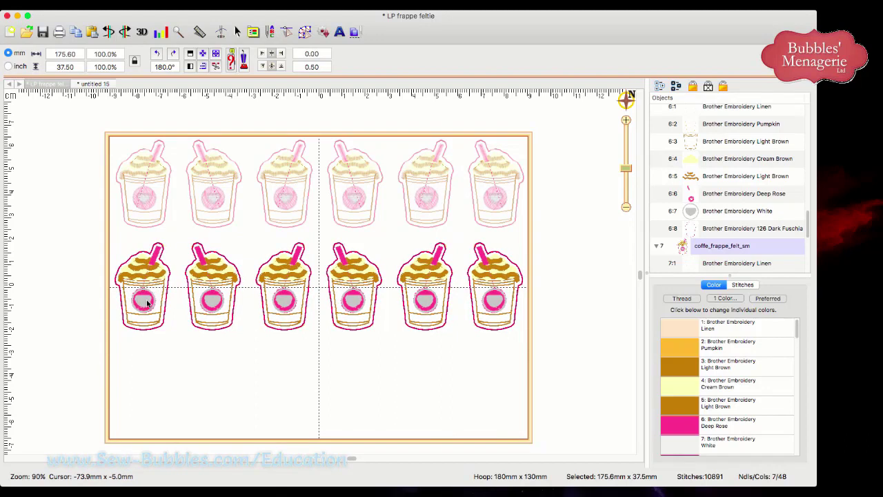
left_click(92, 32)
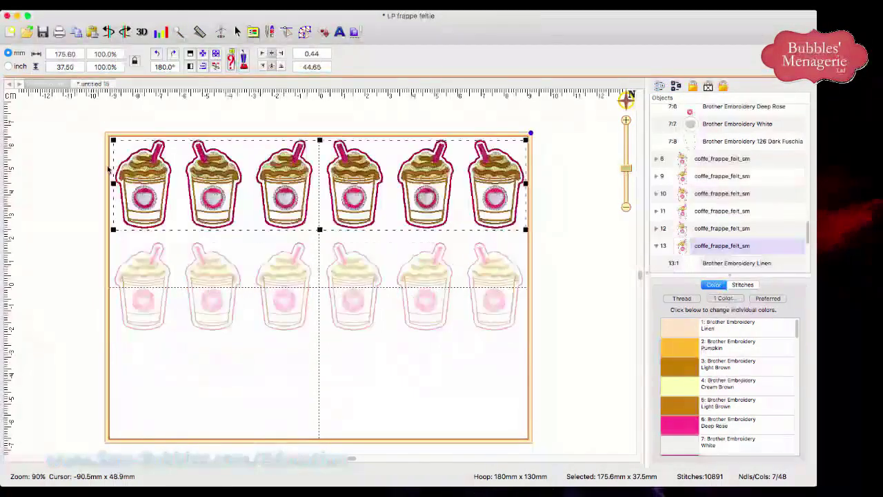
left_click_drag(146, 206, 147, 408)
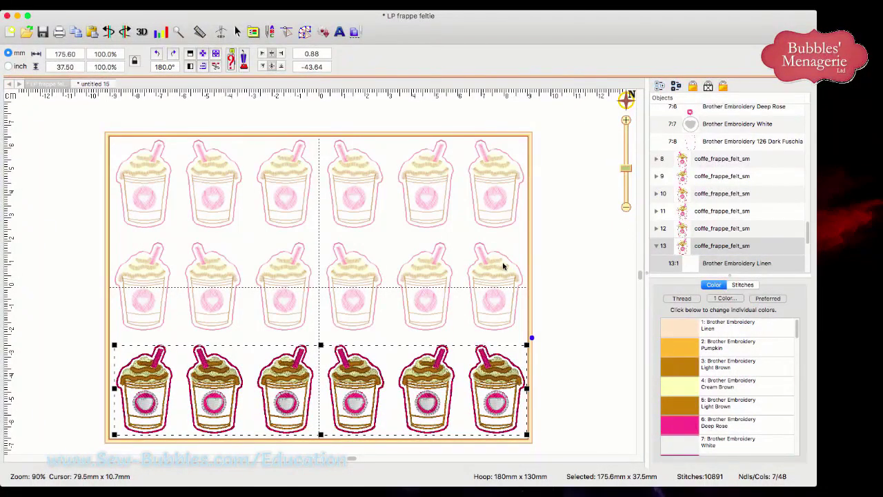
left_click(558, 225)
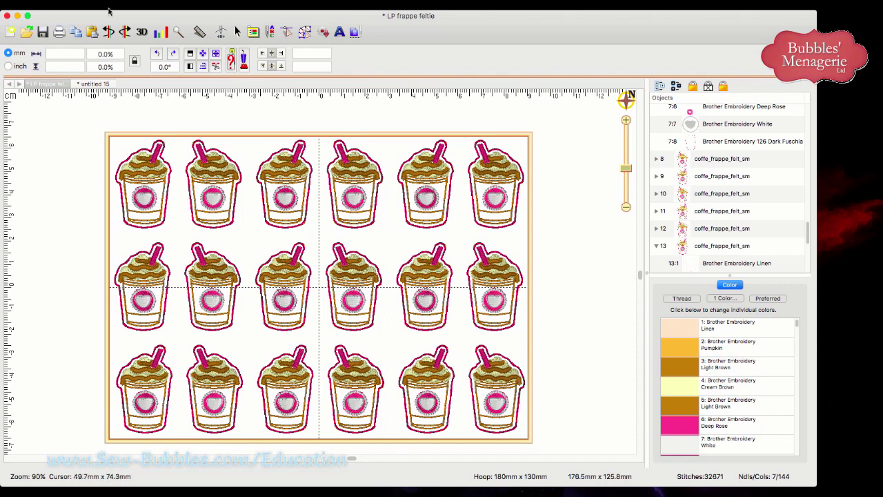
Color sort the full design page with tolerance 0 and output the sorted result to a new view
left_click(136, 7)
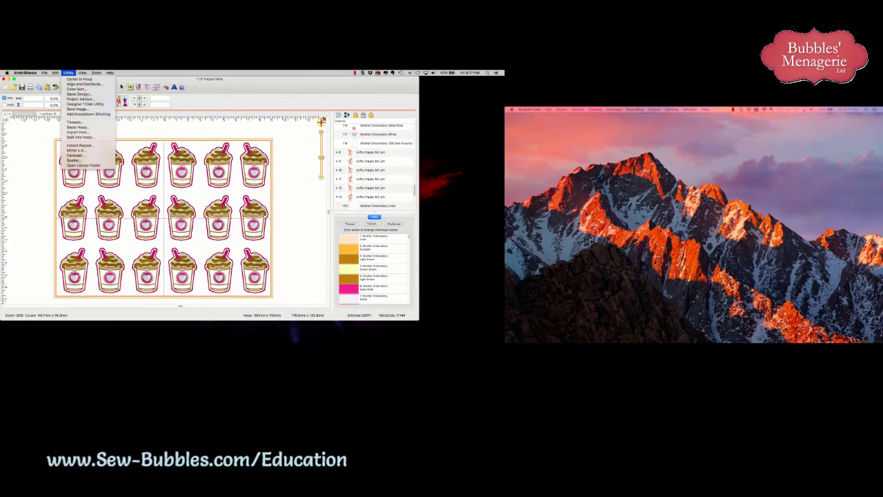
left_click(77, 89)
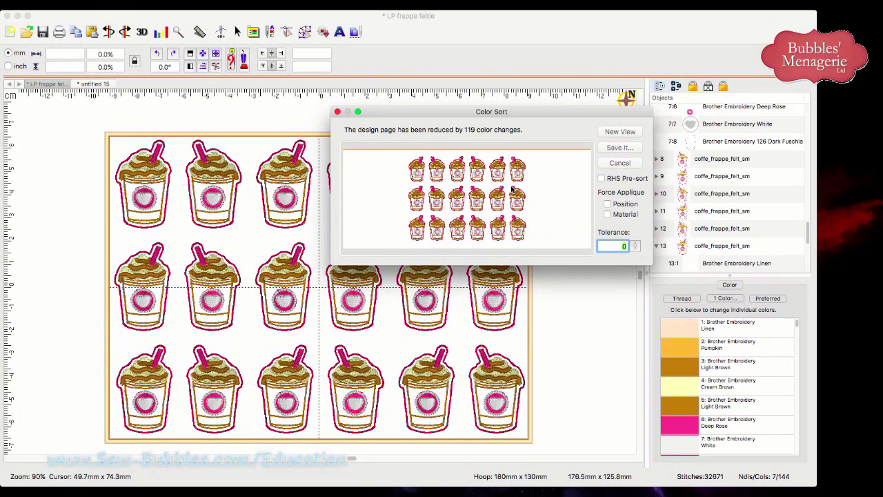
left_click(620, 132)
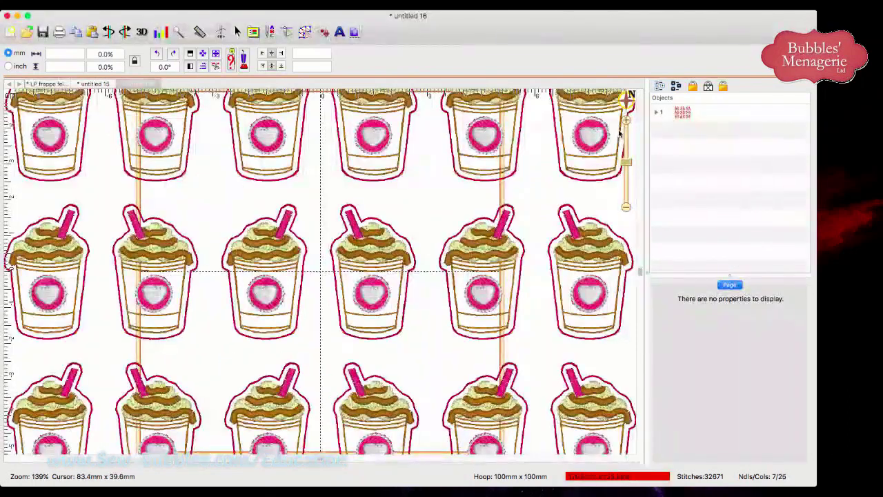
left_click_drag(630, 168, 630, 177)
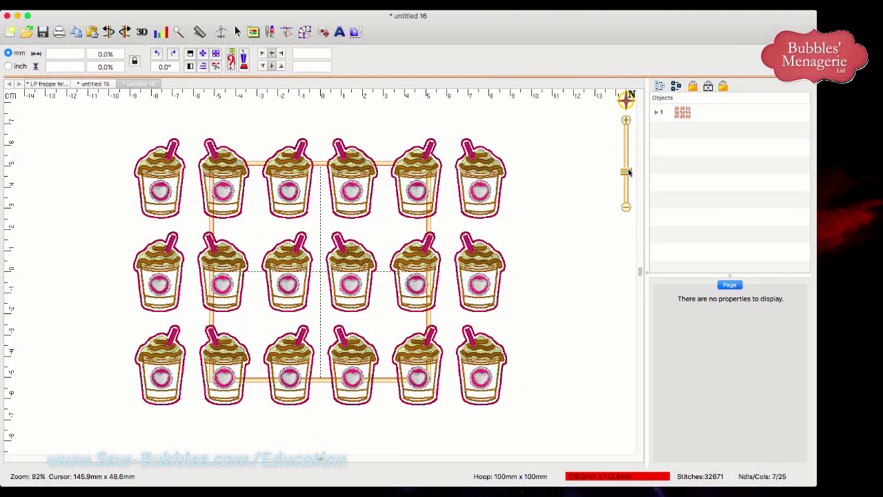
Examine the sorted design's Linen, Pumpkin, first Light Brown, Cream Brown and second Light Brown layers
left_click(656, 113)
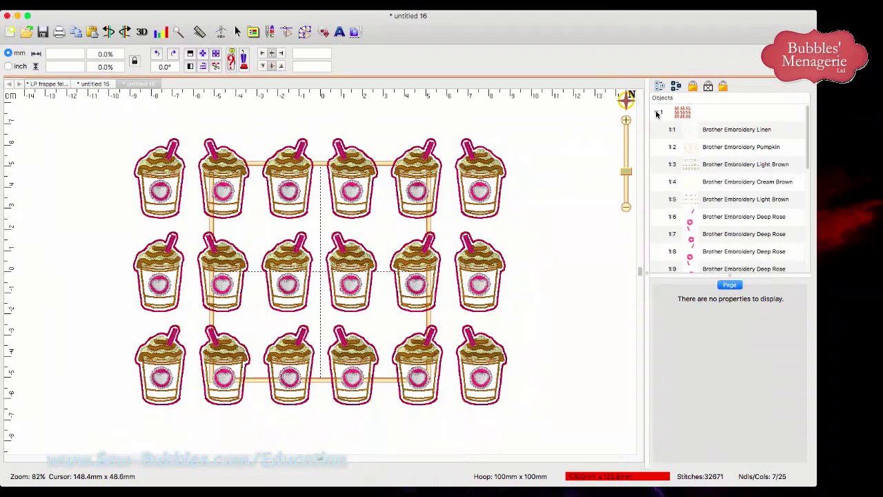
left_click(698, 130)
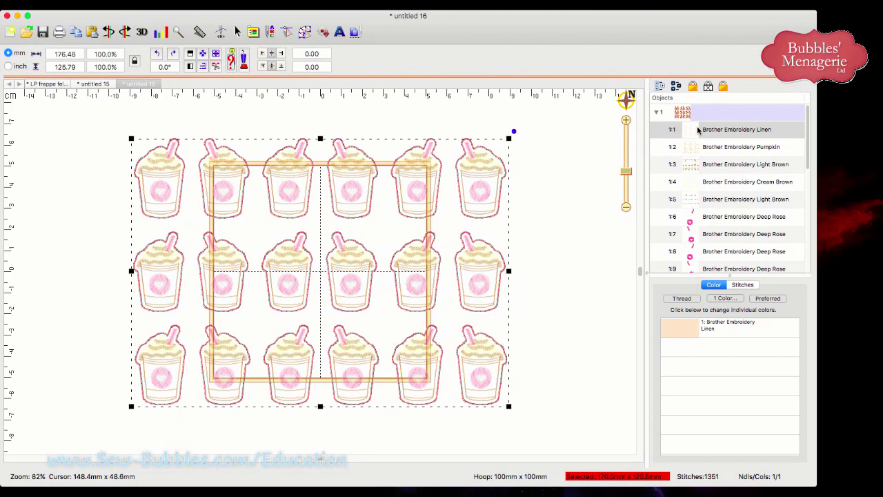
left_click(709, 149)
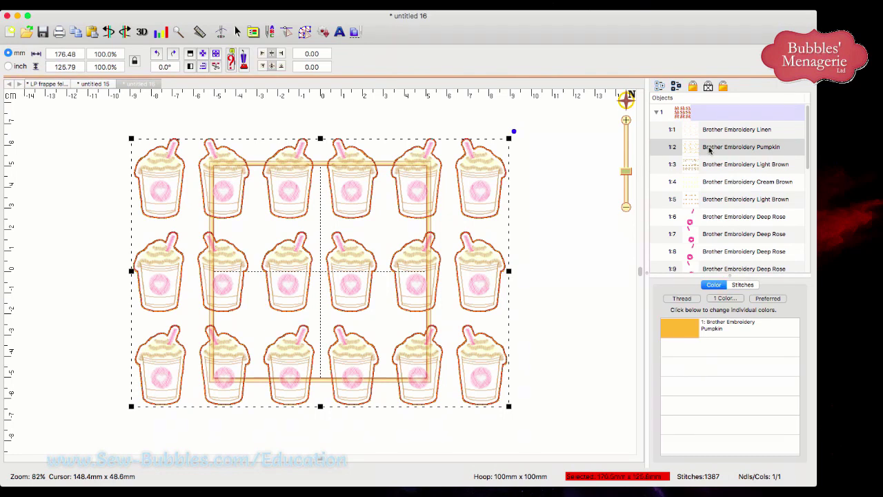
left_click(710, 166)
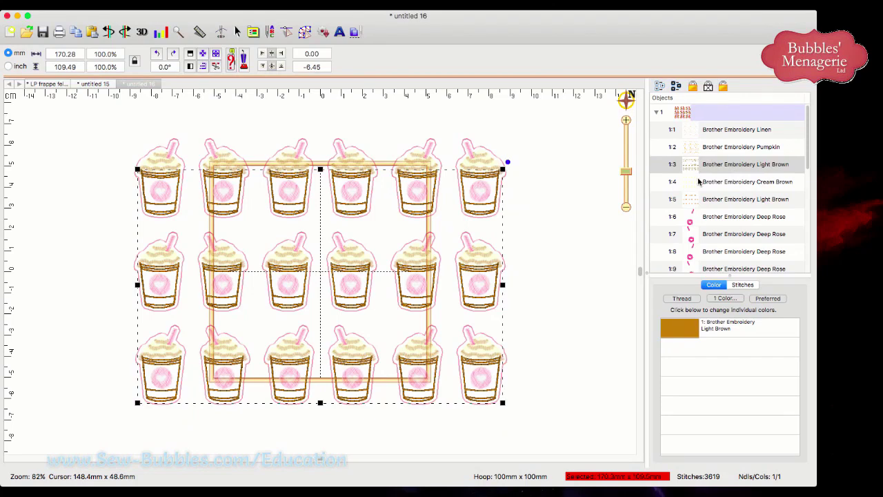
left_click(698, 182)
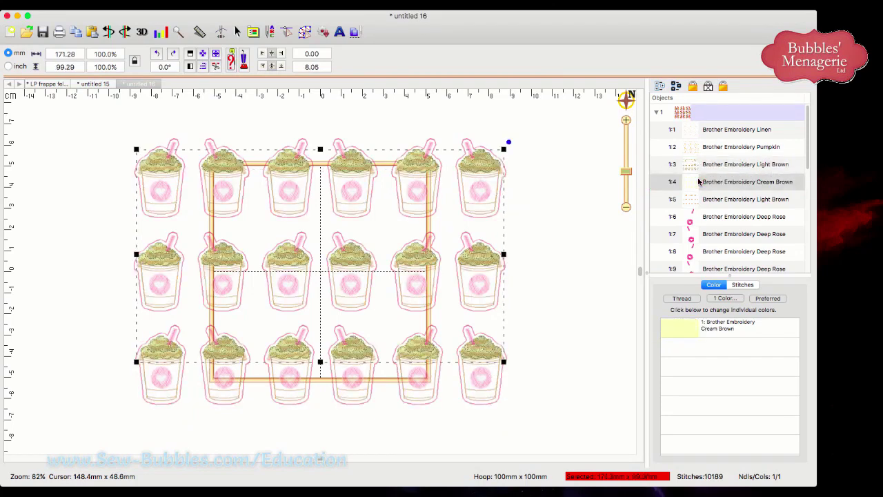
left_click(739, 202)
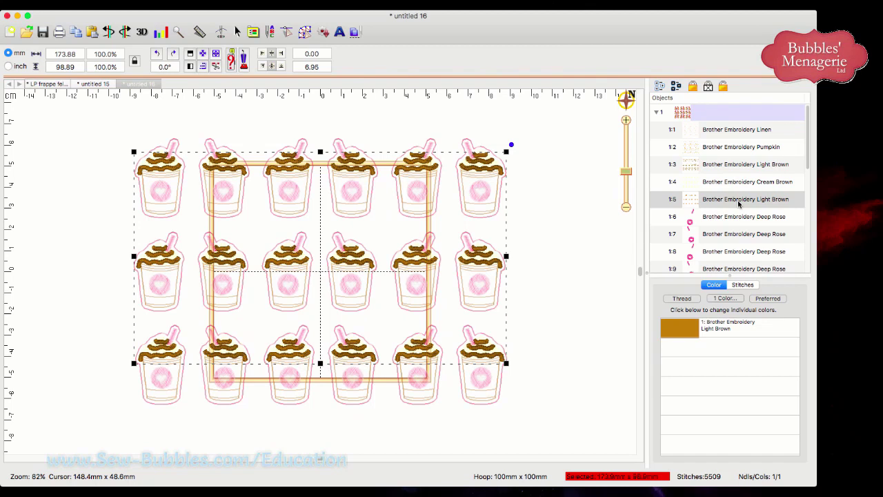
Examine the separate Deep Rose straw-and-circle layers, the White layer and the 126 Dark Fuschia outline layer of the sorted design
left_click_drag(808, 163, 808, 198)
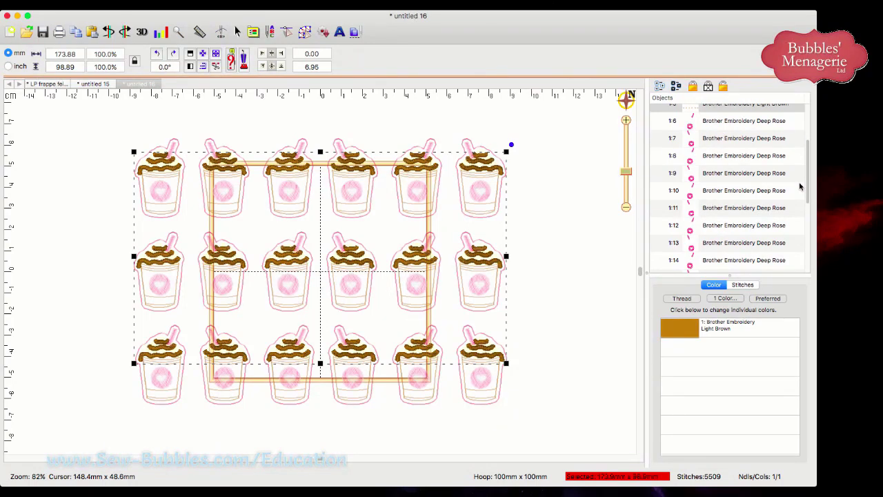
left_click(733, 123)
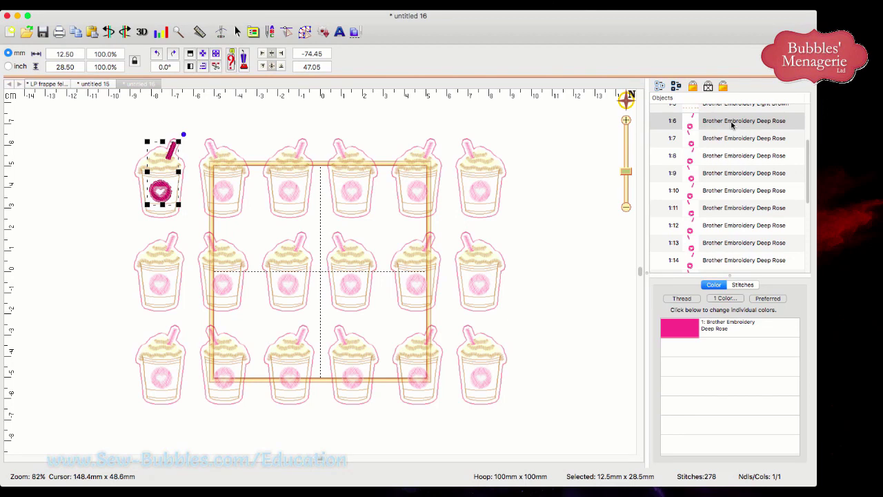
left_click_drag(808, 152, 804, 228)
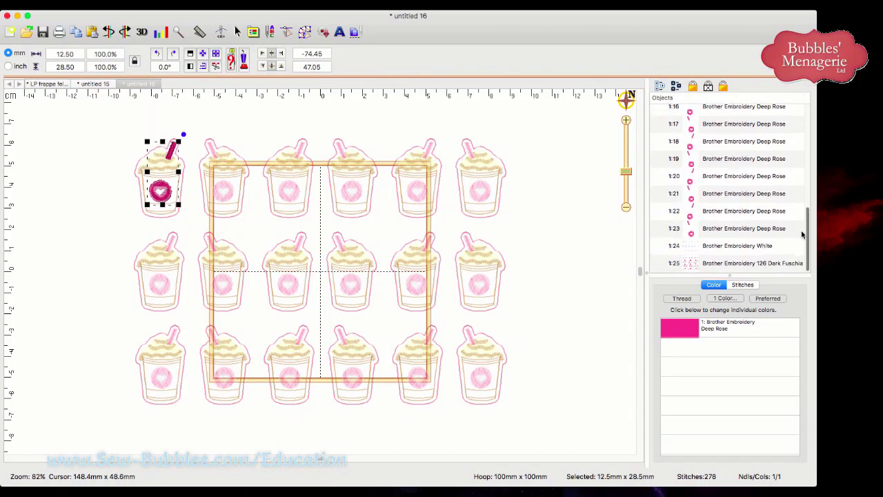
left_click(730, 246)
left_click(736, 261)
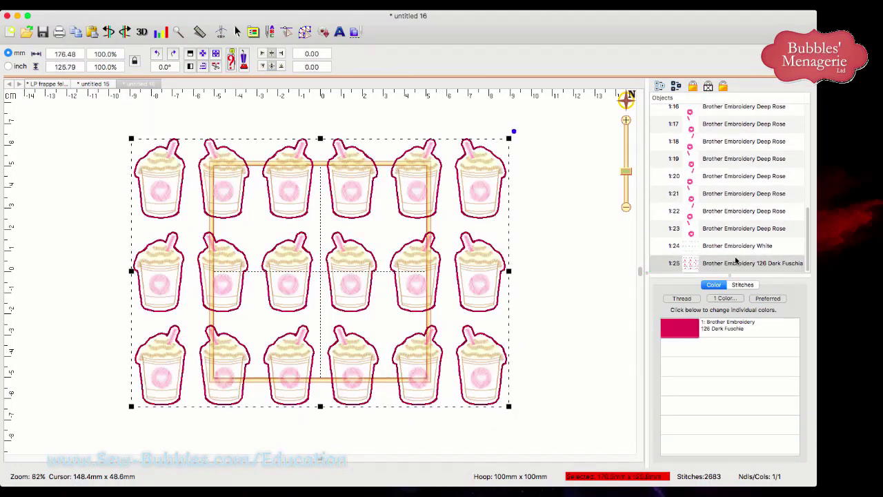
left_click(756, 229)
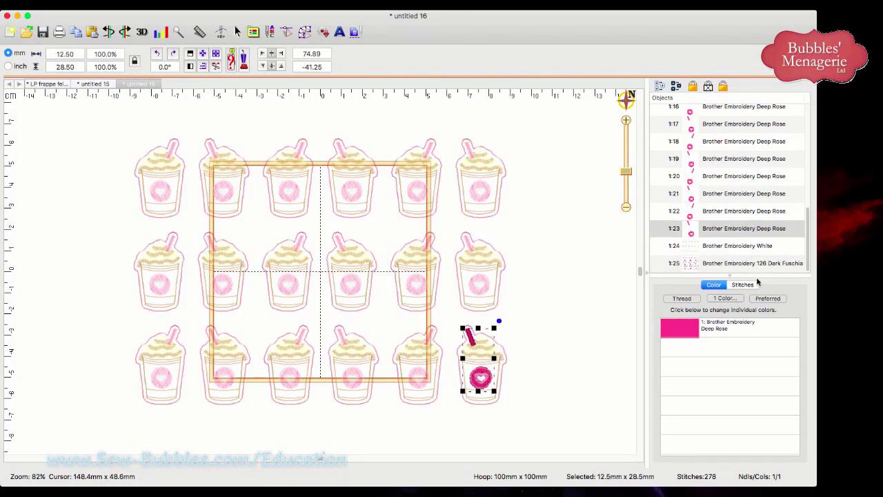
left_click_drag(693, 237, 697, 146)
left_click_drag(808, 237, 775, 184)
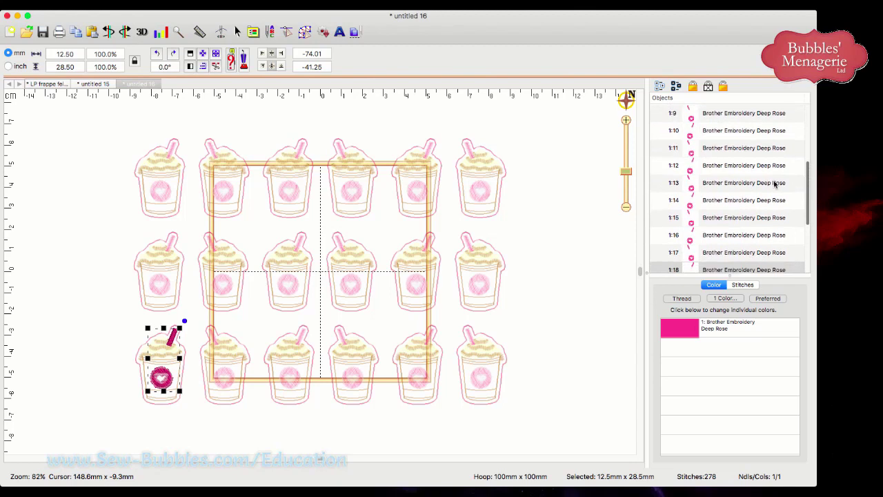
Discard the color-sorted untitled 16 design without saving and return to the LP frappe feltie layout
left_click(437, 136)
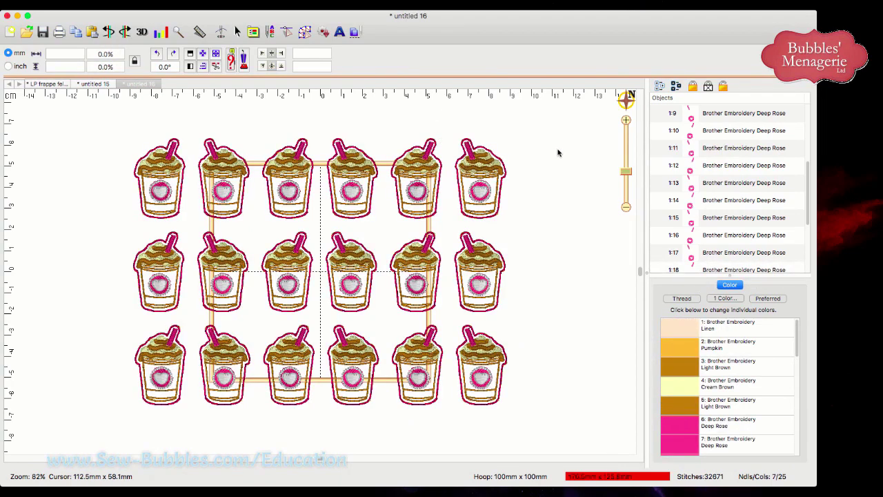
left_click(119, 84)
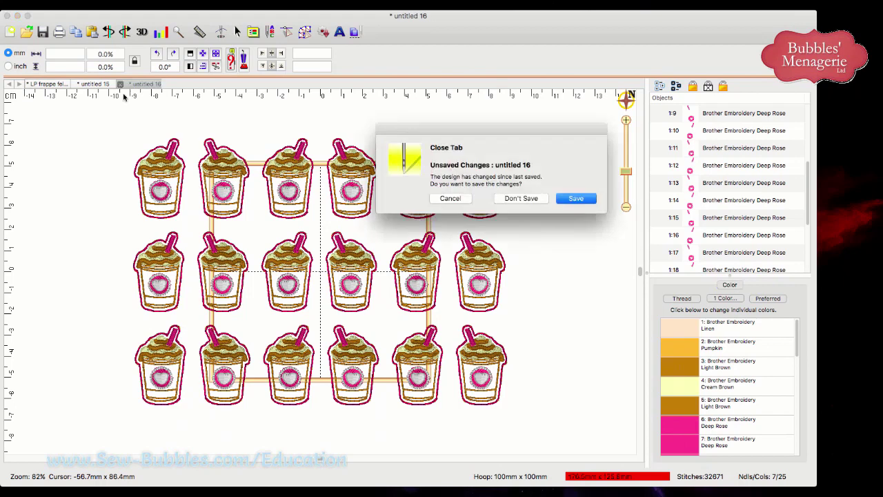
left_click(511, 199)
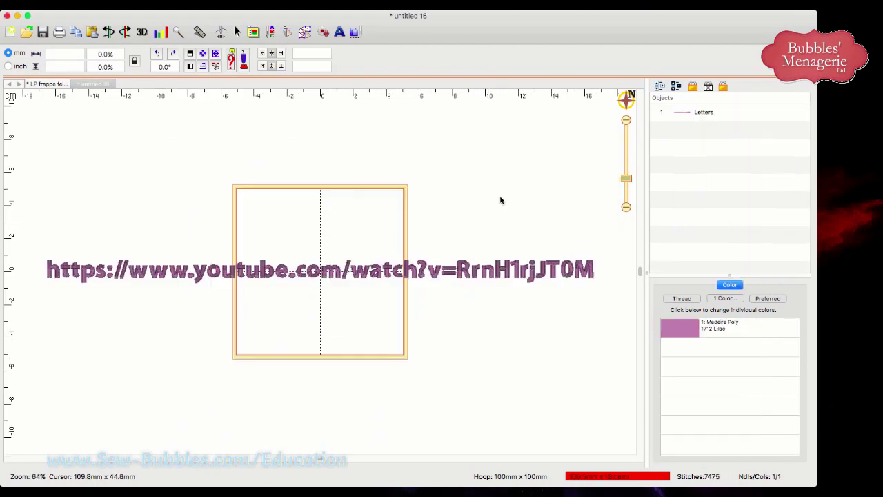
left_click(54, 85)
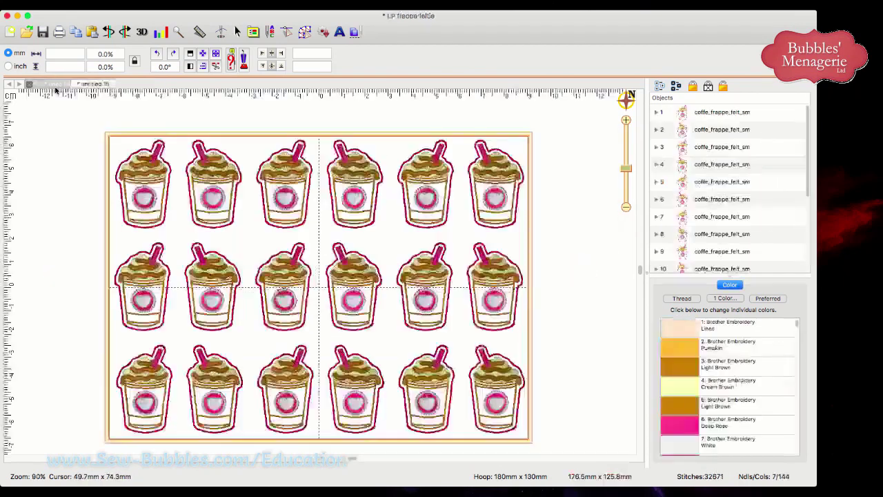
Delete all the felties except the one in the hoop's upper-left corner
left_click_drag(570, 247, 80, 437)
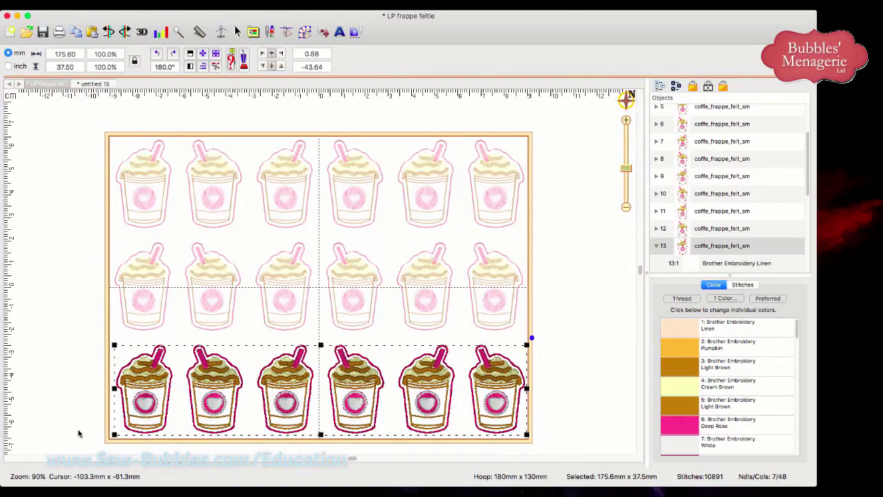
key("Delete")
left_click_drag(87, 238, 571, 372)
key("Delete")
left_click_drag(551, 126, 182, 252)
key("Delete")
Turn off Keep Color Stop for the remaining feltie's Deep Rose layer and check that the option is cleared
left_click(163, 209)
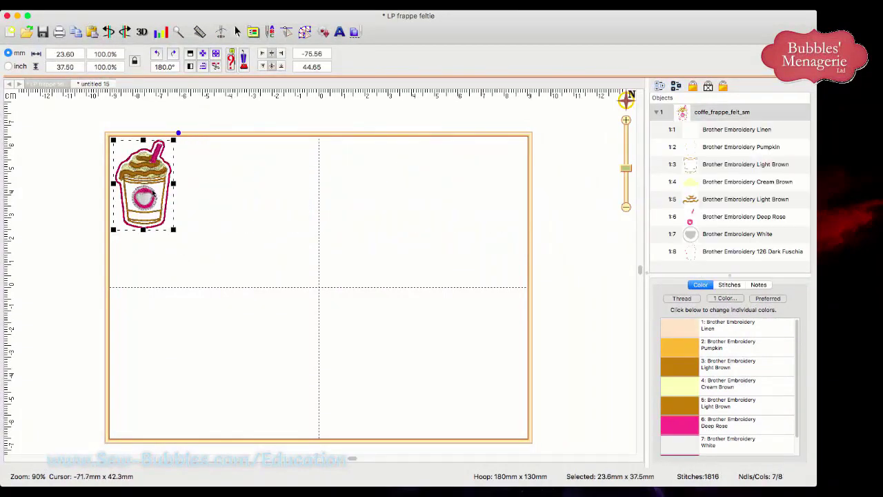
left_click(730, 219)
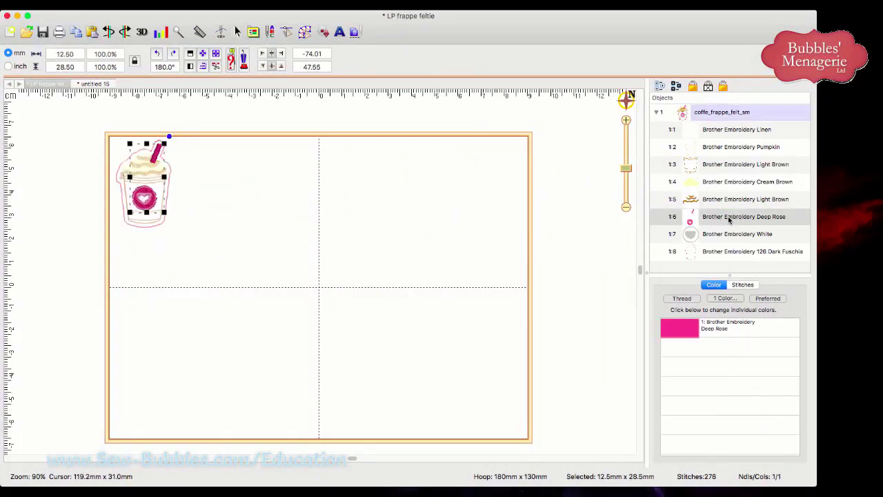
right_click(670, 330)
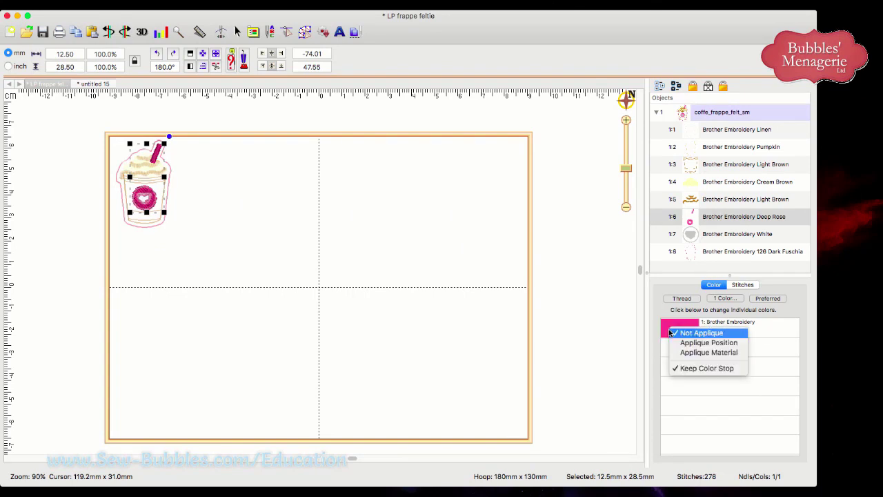
left_click(706, 369)
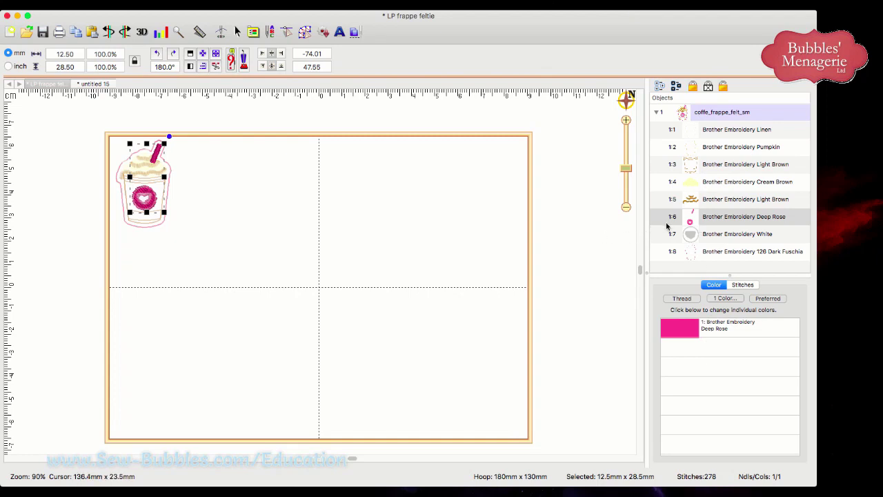
left_click(588, 227)
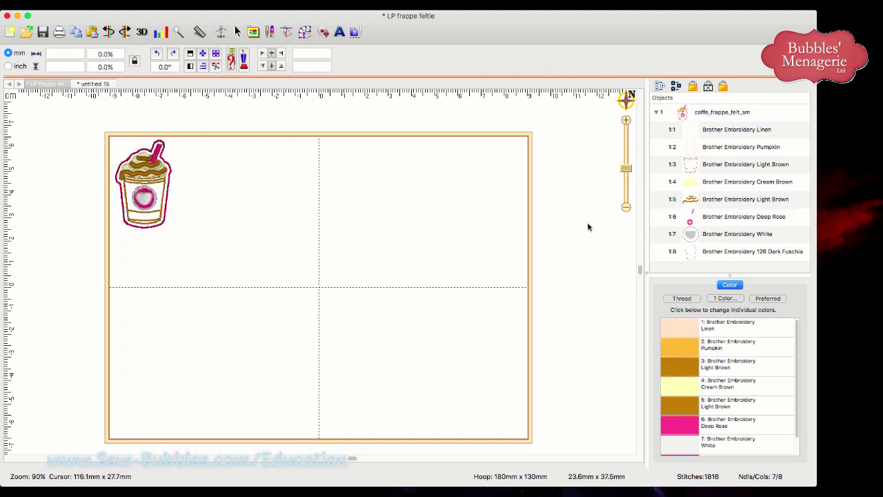
left_click(709, 219)
right_click(678, 328)
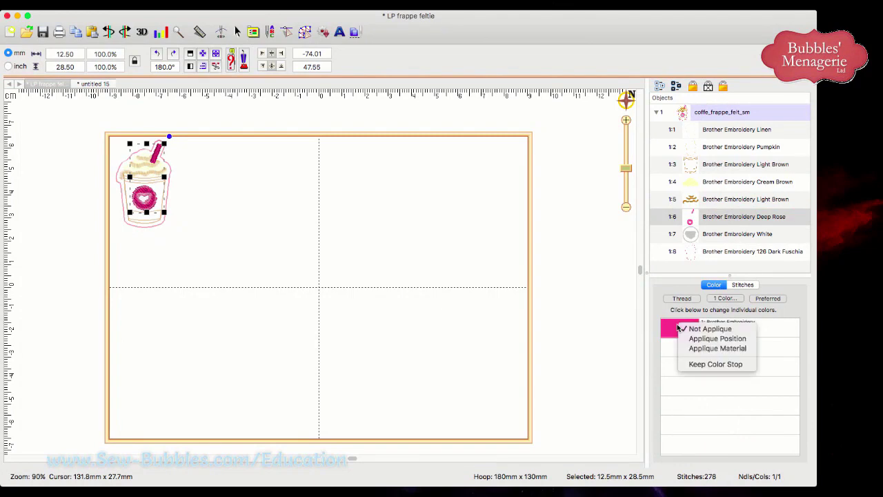
left_click(607, 338)
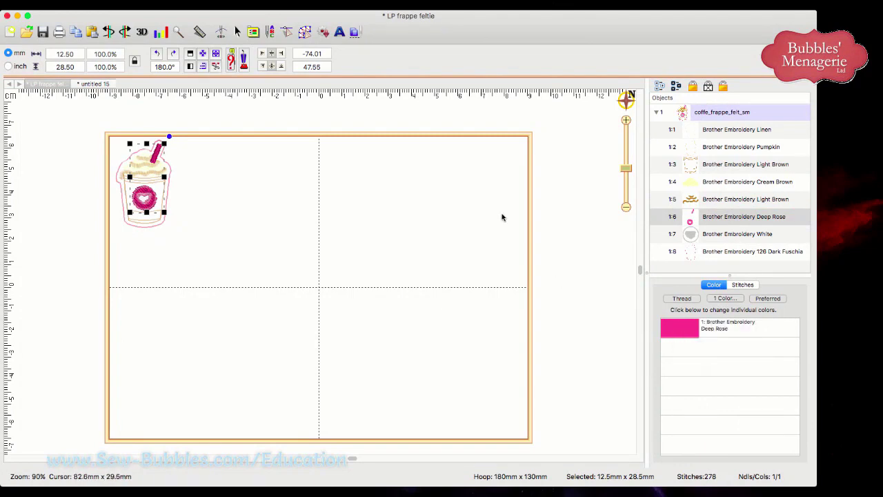
left_click(479, 212)
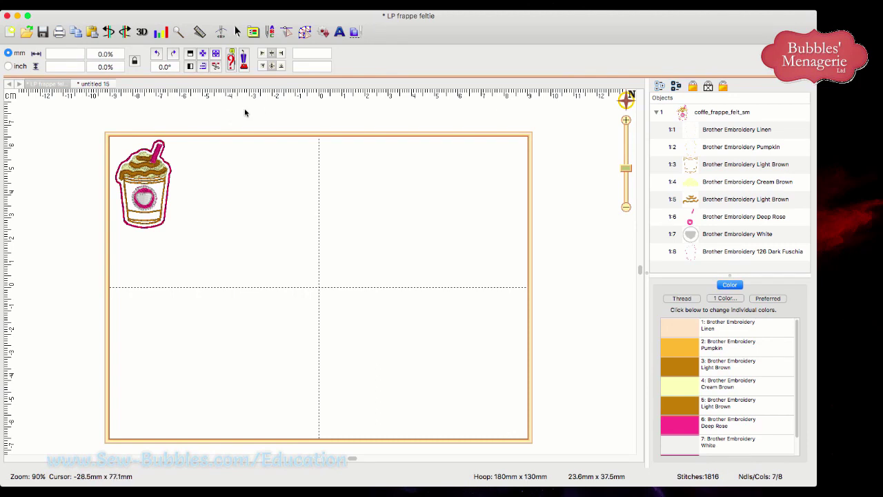
Duplicate the feltie, mirror the copy horizontally and place it just to the right of the original
left_click_drag(218, 117, 112, 250)
left_click(76, 31)
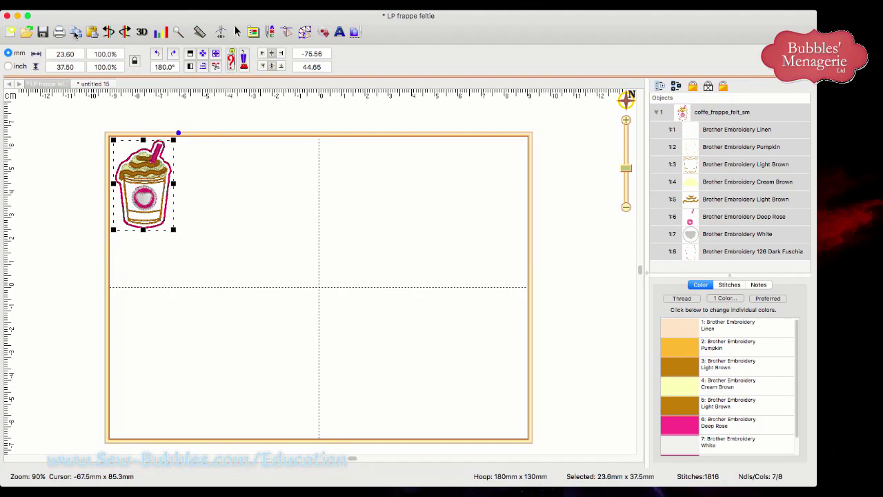
left_click(92, 31)
left_click(190, 66)
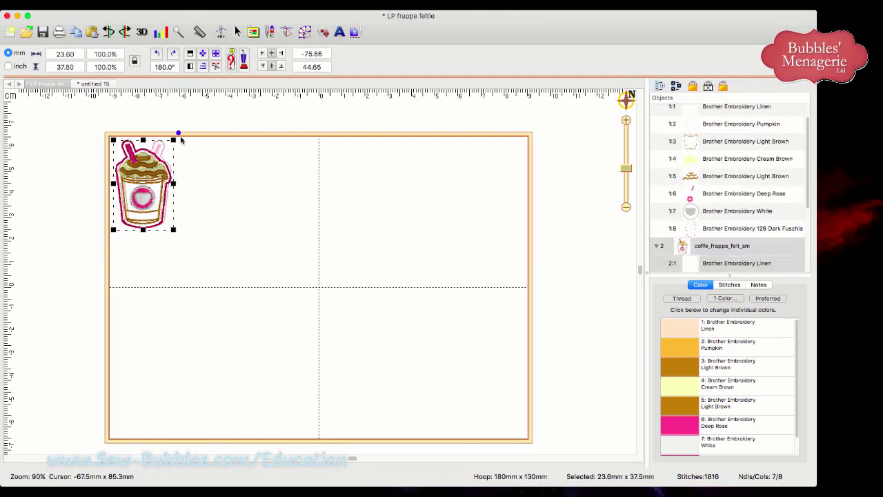
left_click_drag(156, 176, 214, 176)
Duplicate the feltie pair twice, placing one copy near mid-hoop and the other in the upper-right corner at about X 63.3, Y 44.1 mm
left_click_drag(260, 130, 115, 252)
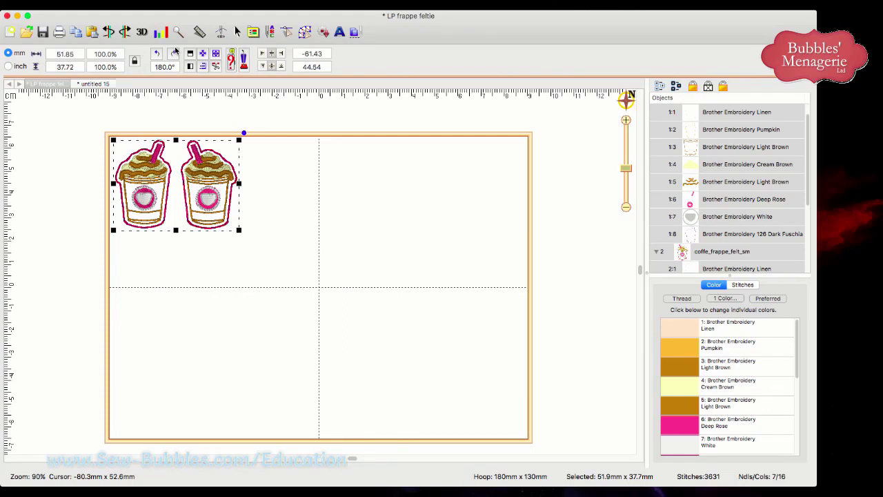
left_click_drag(208, 178, 338, 201)
left_click(92, 32)
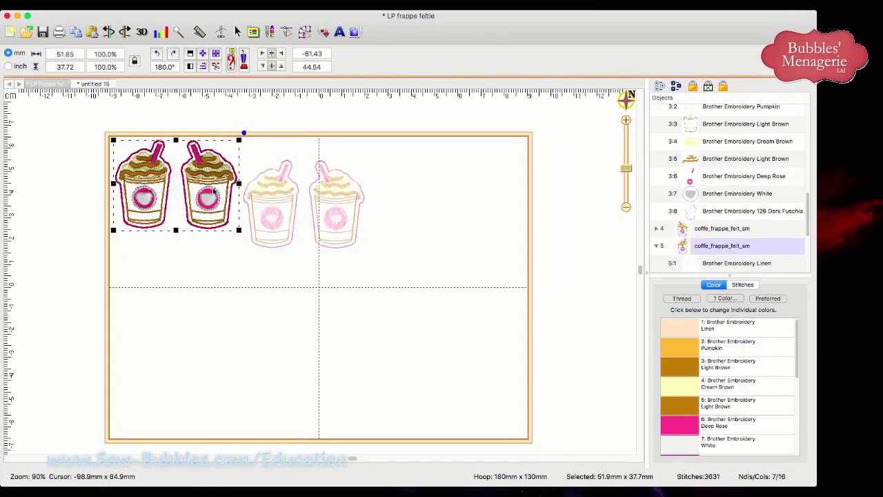
left_click_drag(220, 174, 498, 177)
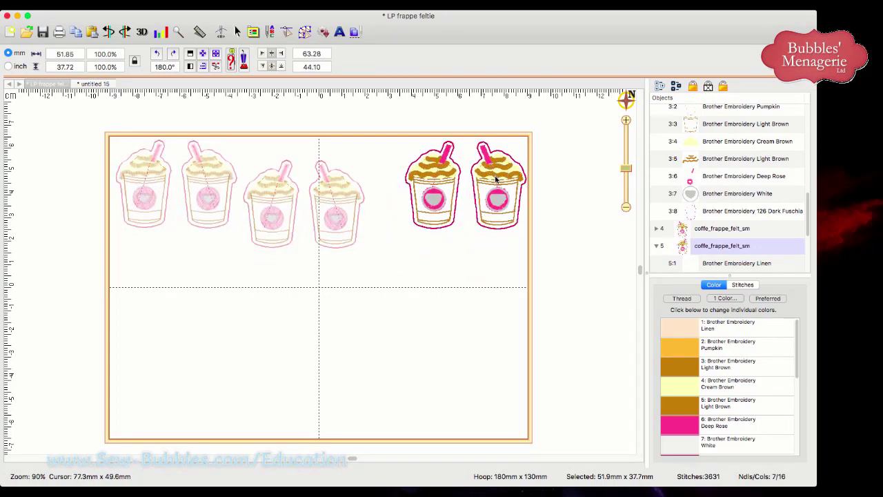
Align the six felties by their bottom edges and distribute them horizontally by center across the extent of the selection
left_click_drag(557, 124, 67, 268)
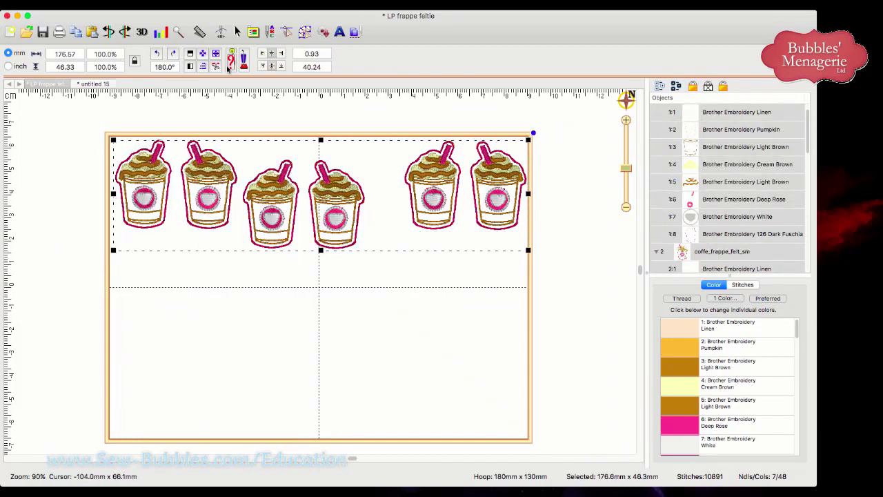
left_click(203, 66)
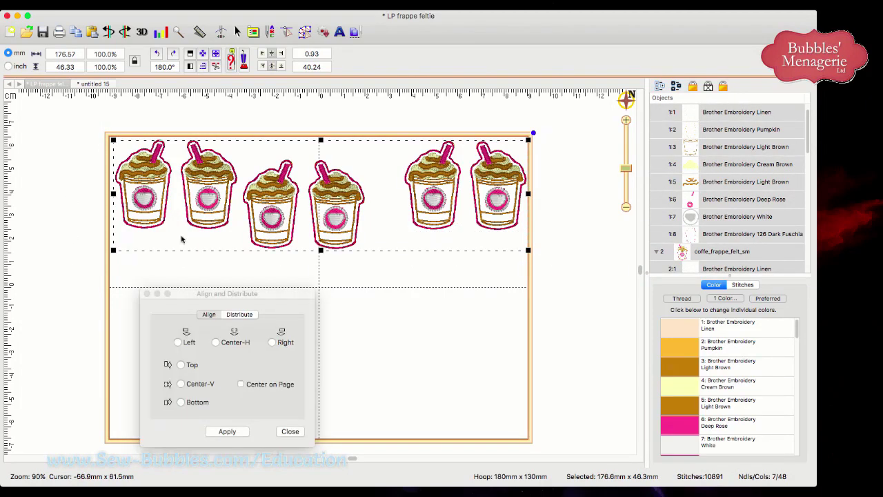
left_click(180, 401)
left_click(216, 433)
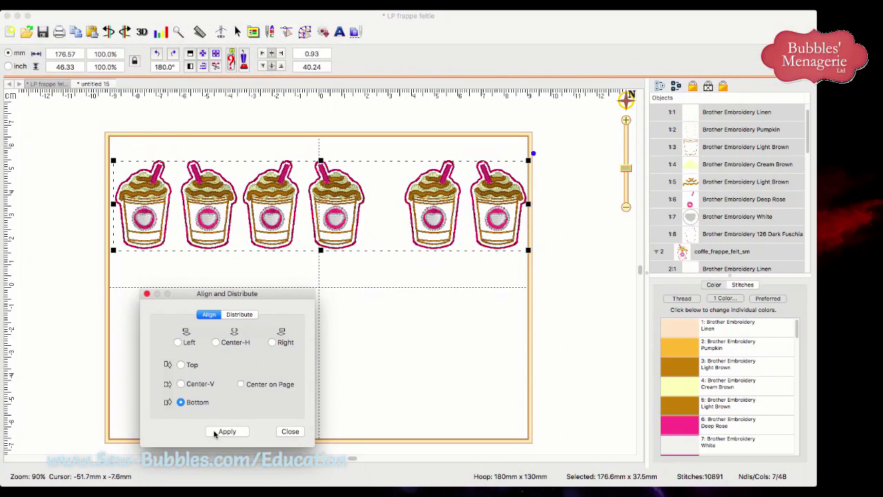
left_click(241, 316)
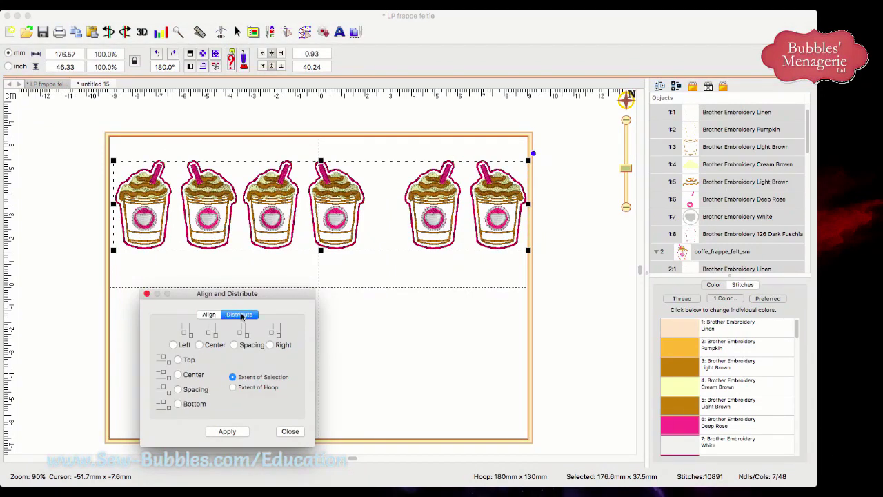
left_click(200, 344)
left_click(225, 433)
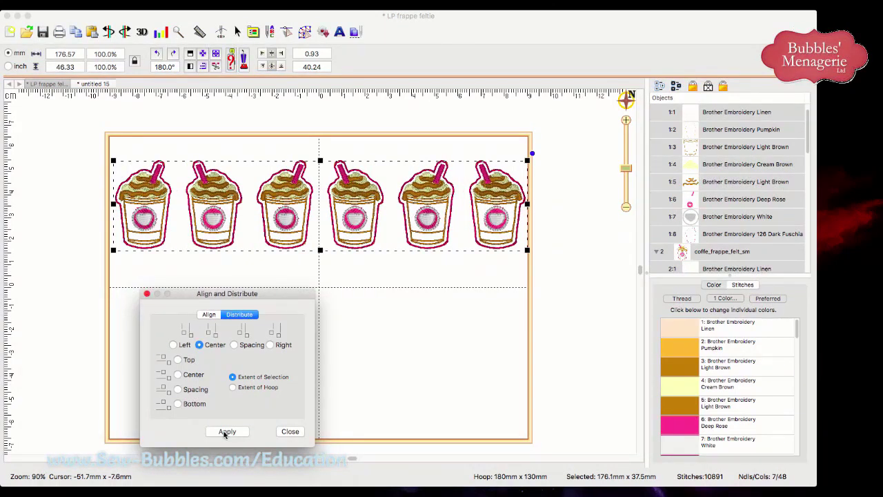
left_click(291, 432)
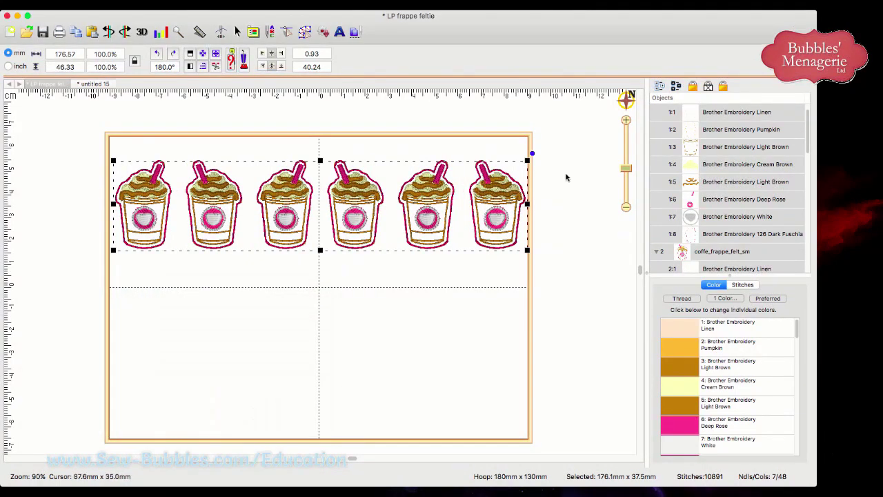
Move the row up to about Y 42.9 mm and place two copies below it, at about Y -2.4 mm and Y -44.3 mm
left_click_drag(510, 185, 507, 170)
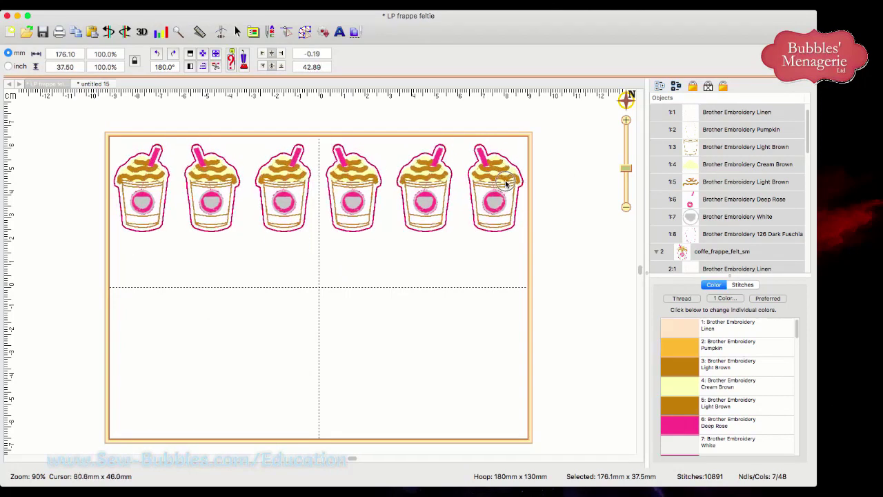
left_click(92, 35)
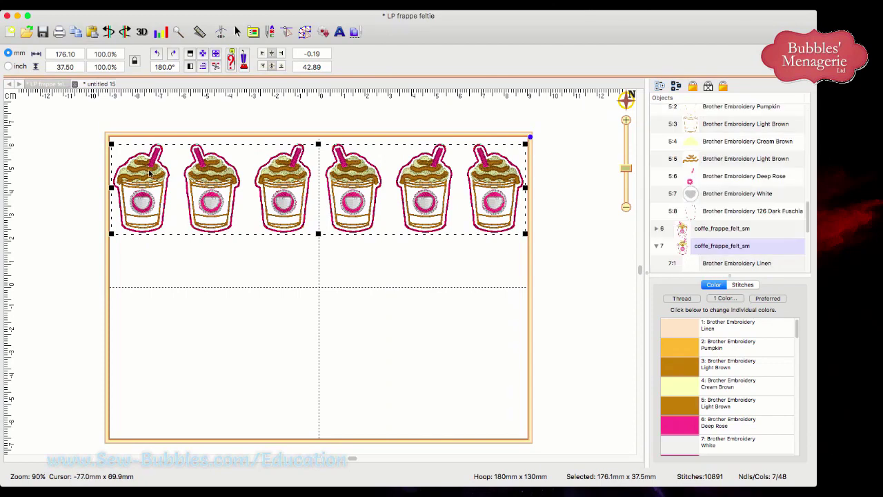
left_click_drag(149, 218, 150, 281)
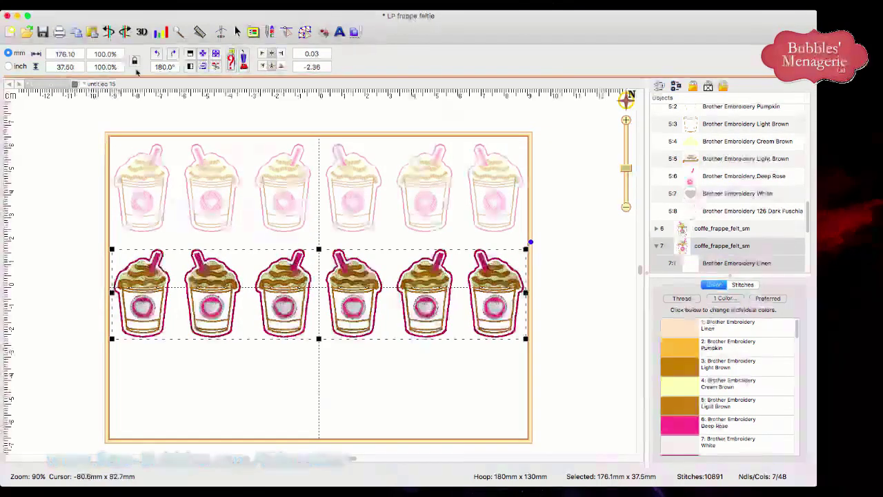
left_click(92, 33)
left_click_drag(146, 177, 147, 380)
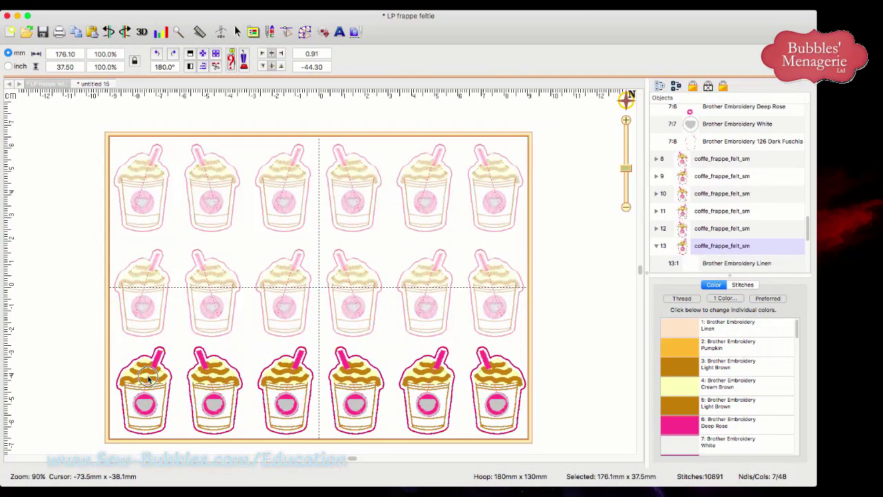
left_click(501, 242)
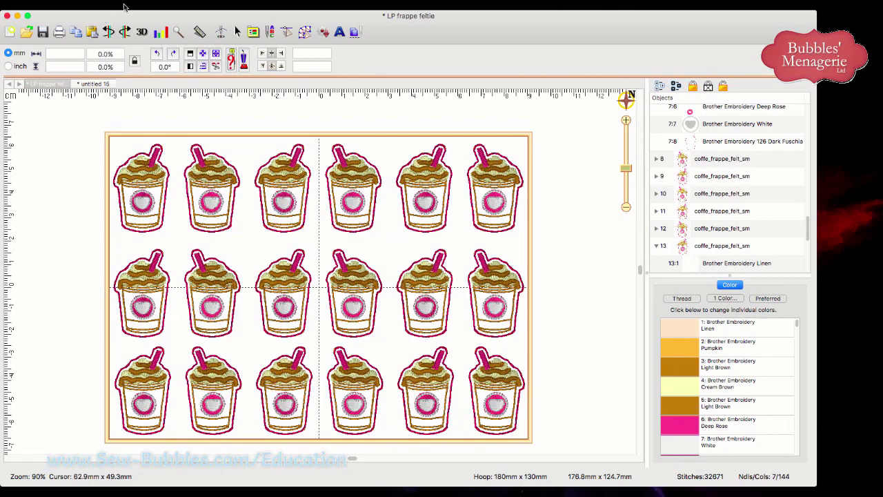
Color sort the rebuilt design page with tolerance 0 and output the result to a new view
left_click(131, 3)
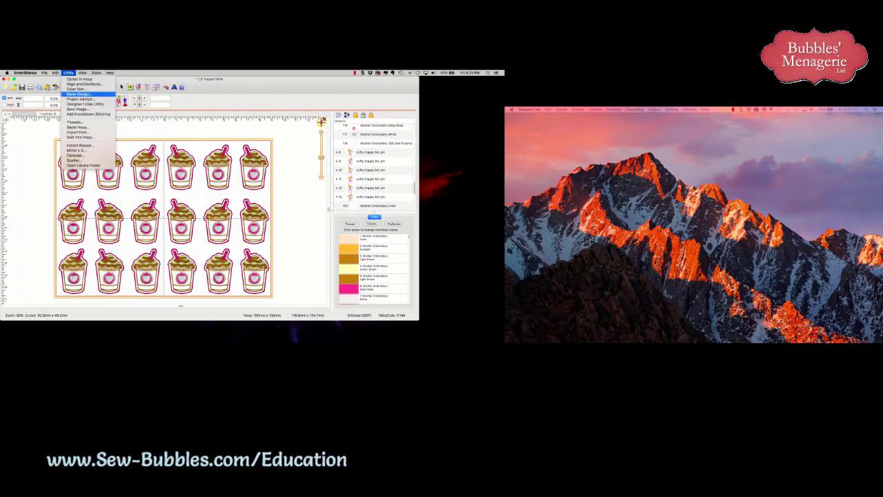
left_click(76, 88)
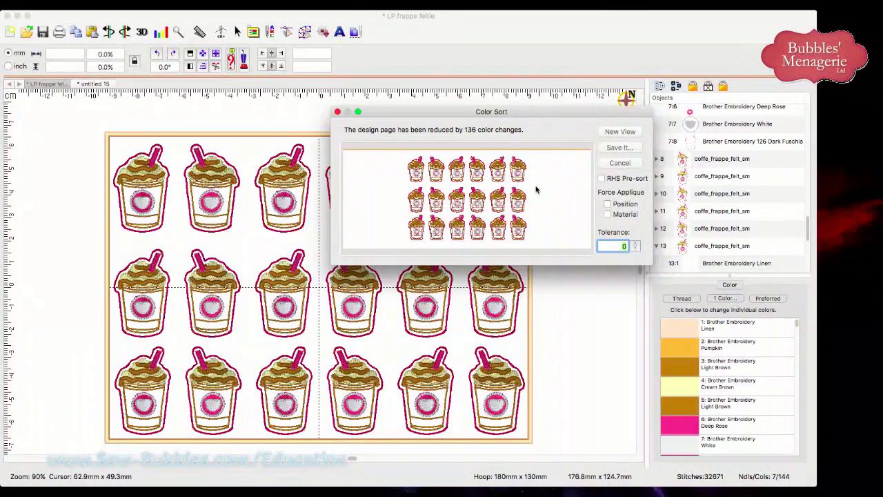
left_click(619, 131)
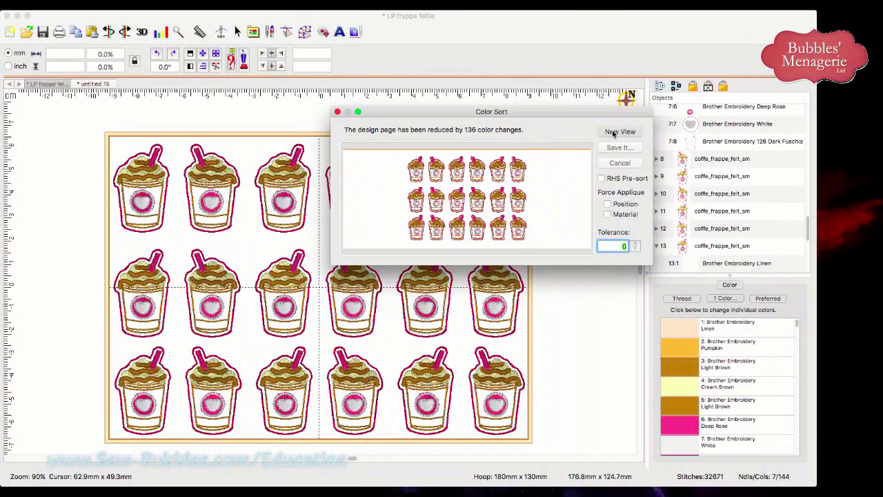
Examine each thread layer of the color-sorted design in turn, from Linen through 126 Dark Fuschia
left_click(656, 113)
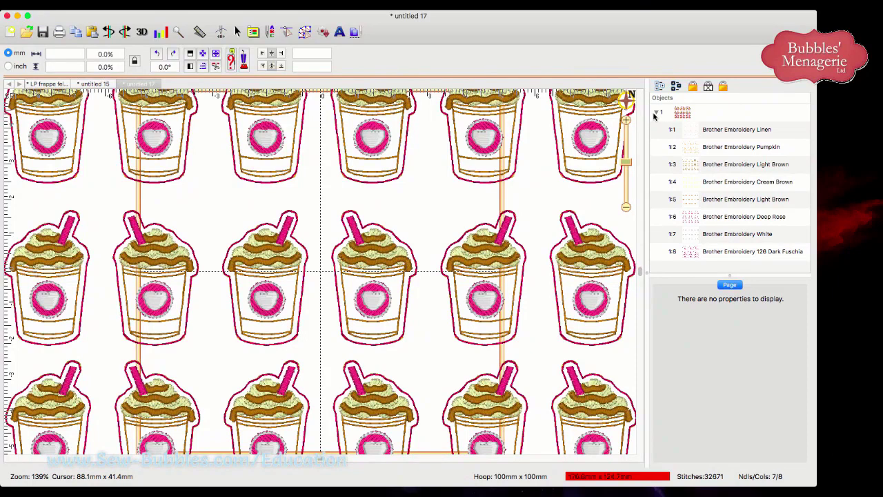
left_click_drag(626, 163, 627, 173)
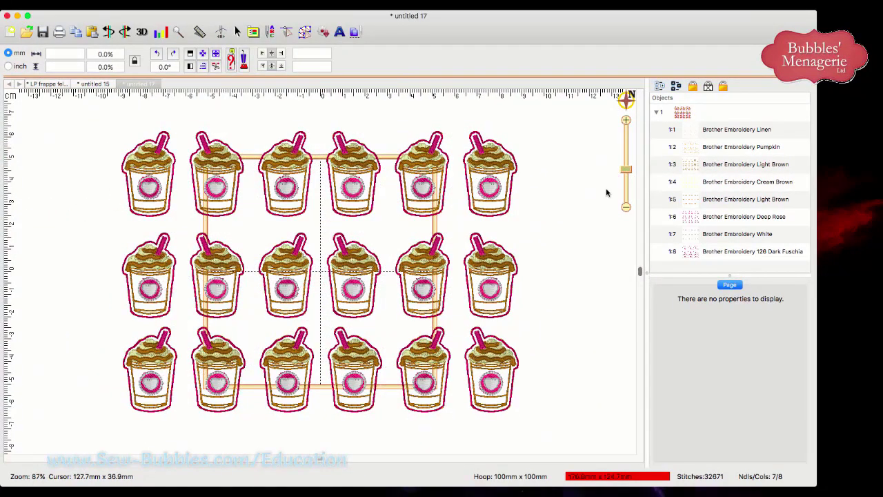
left_click(751, 129)
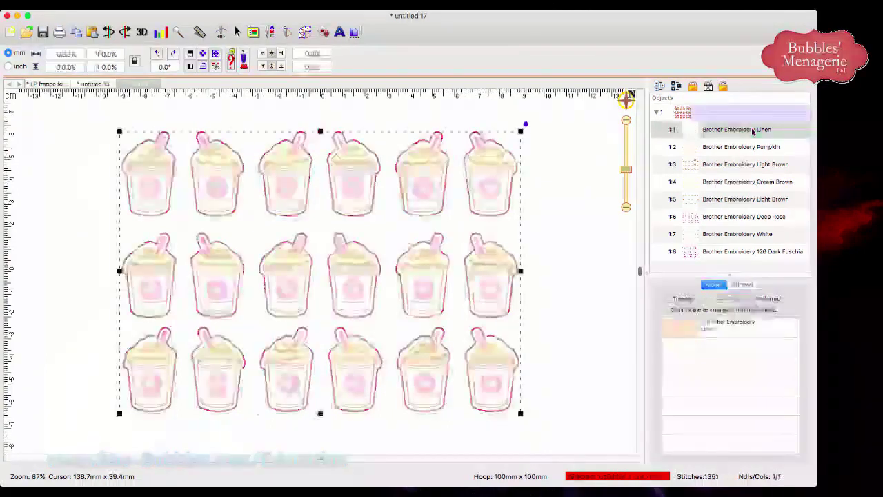
left_click(760, 148)
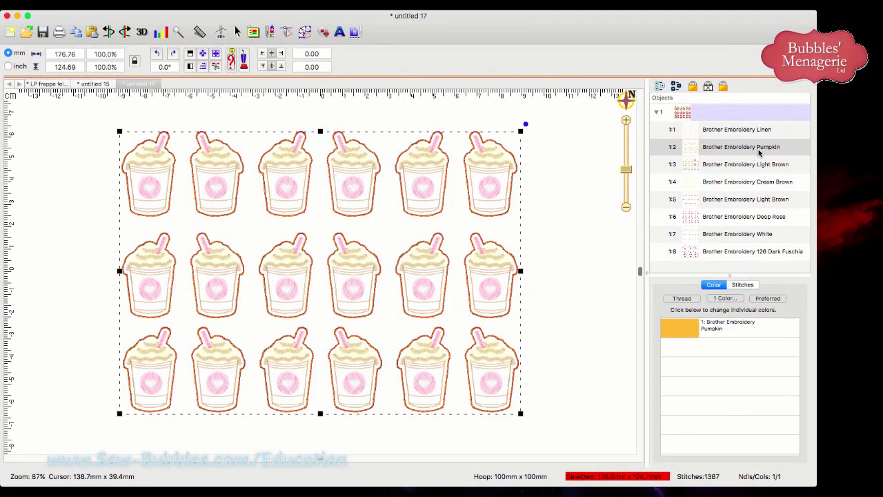
left_click(760, 166)
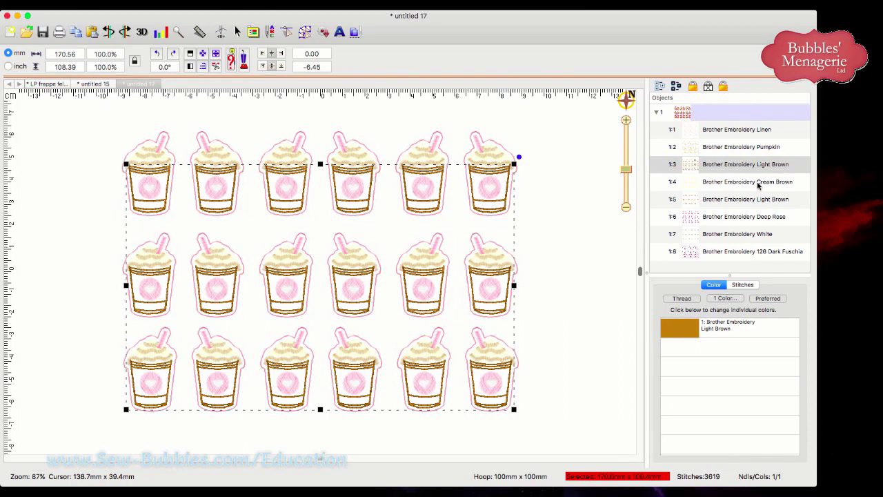
left_click(758, 184)
left_click(761, 200)
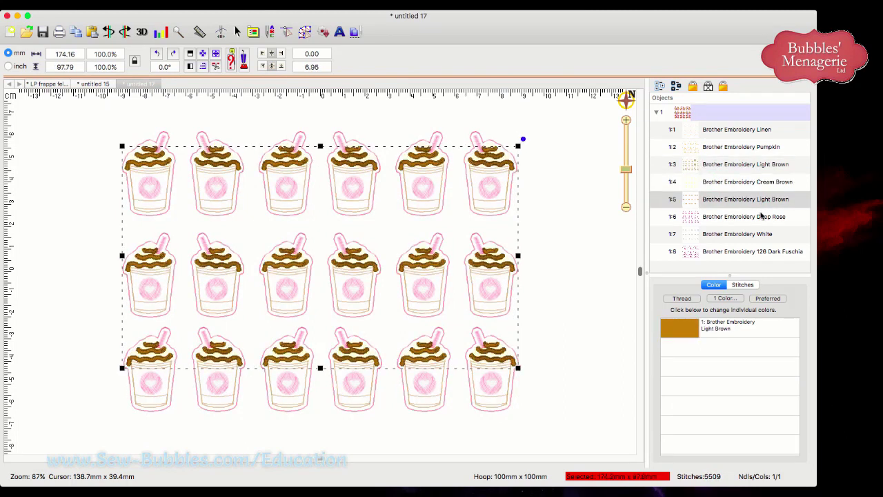
left_click(761, 217)
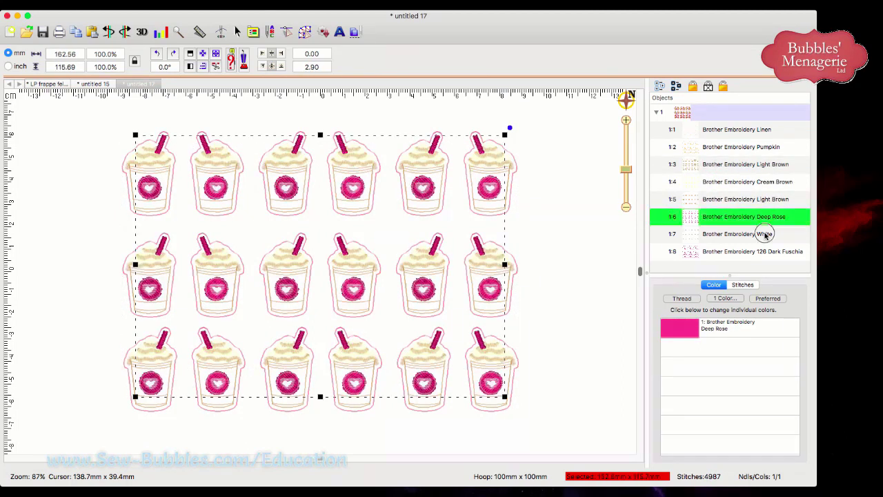
left_click(765, 235)
left_click(764, 249)
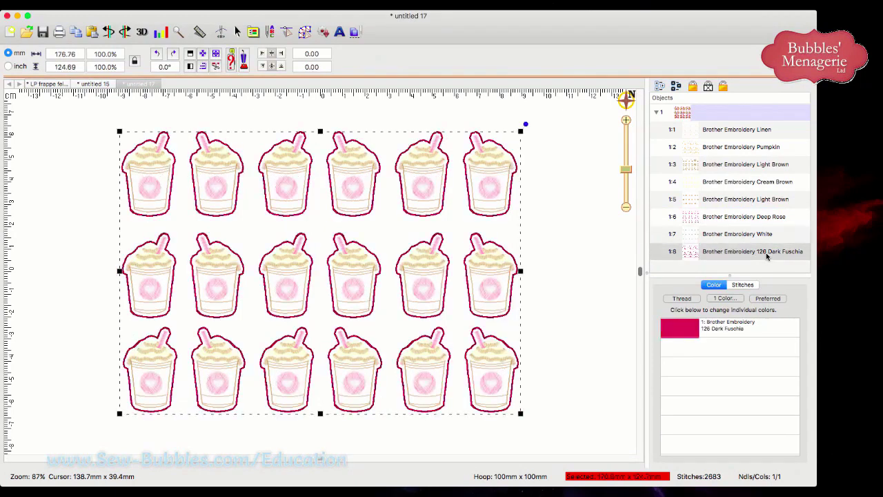
left_click(552, 280)
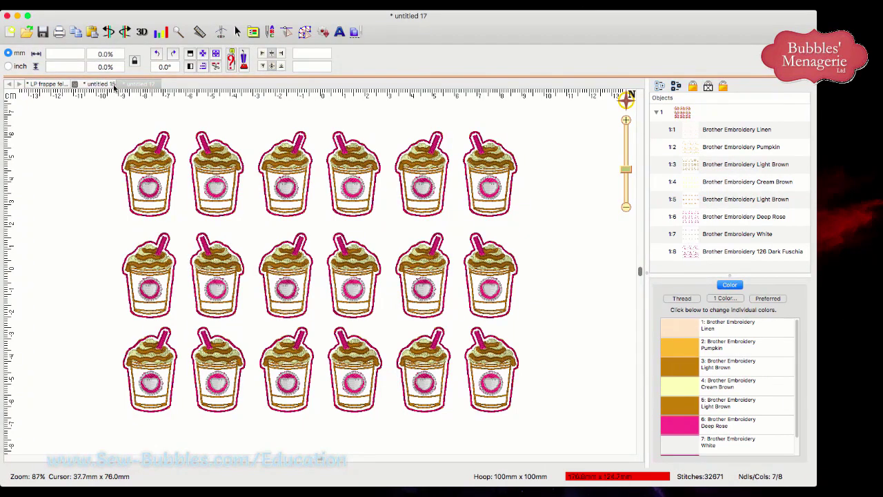
Copy the upper-left feltie from the LP frappe feltie page and create a new design page
left_click(45, 84)
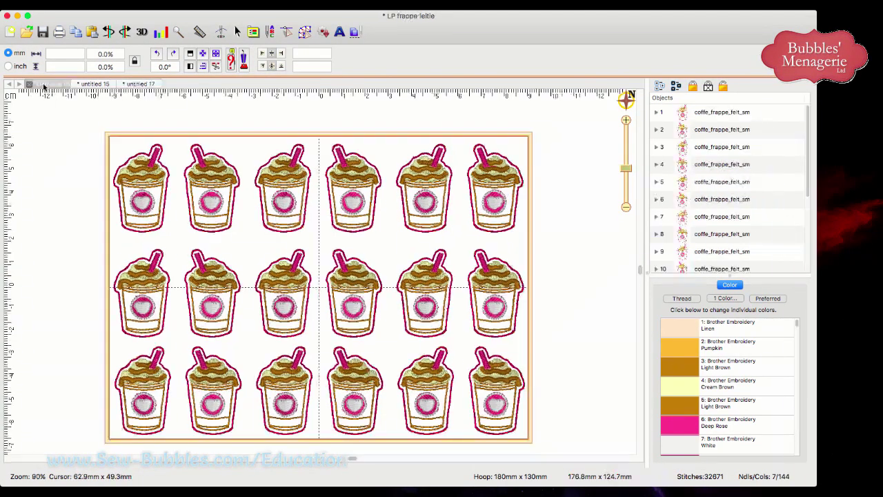
left_click(148, 189)
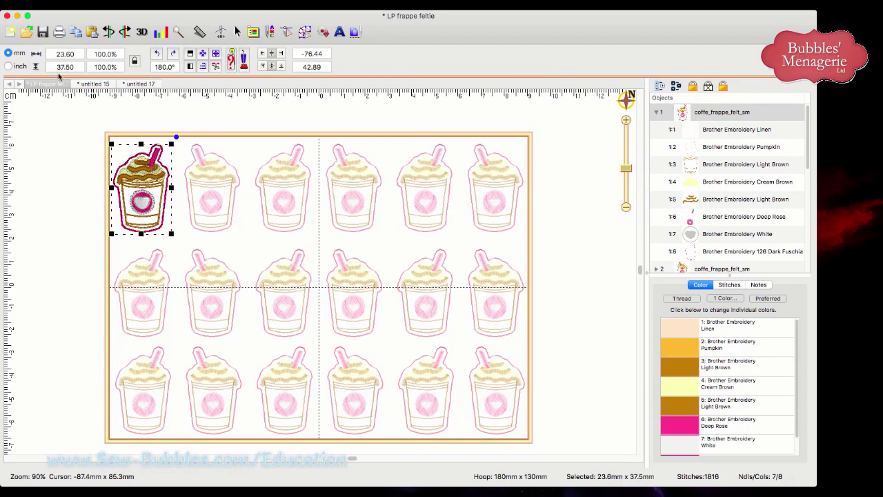
left_click(10, 32)
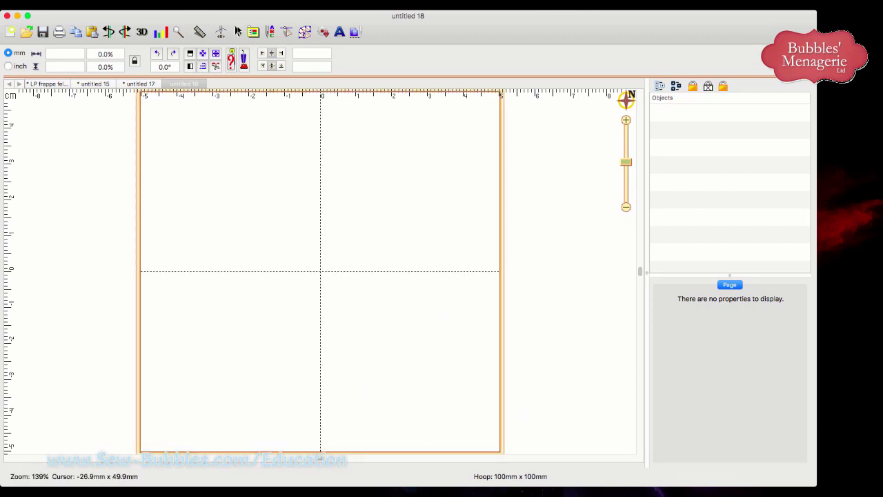
Set the new page's hoop to the PES 130mm x 180mm size, rotated 90 degrees
left_click(252, 33)
scroll(525, 190, "down", 3)
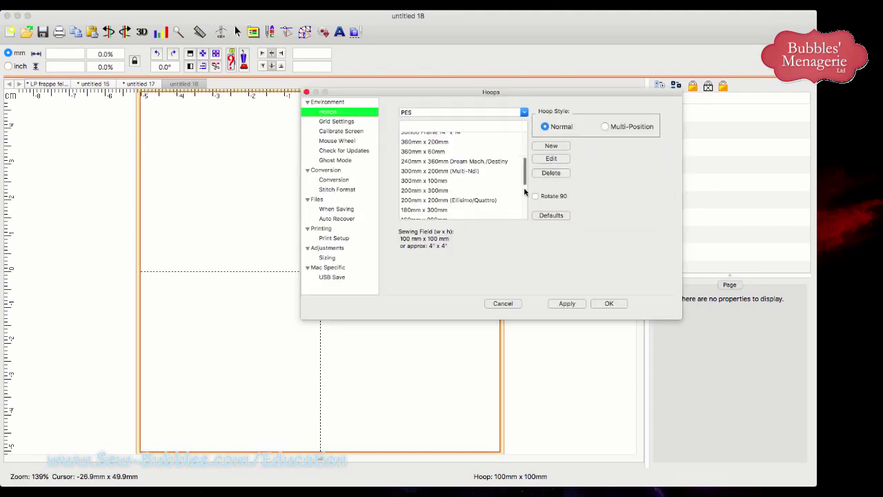
scroll(525, 191, "down", 3)
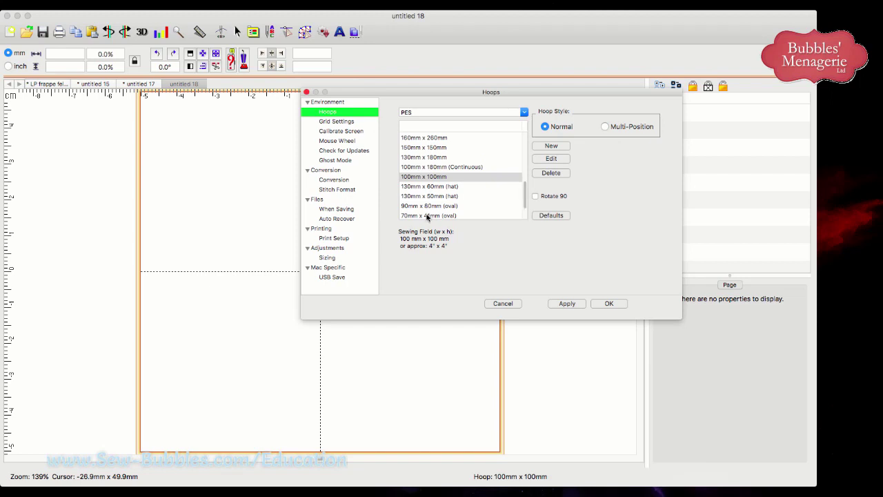
left_click(426, 157)
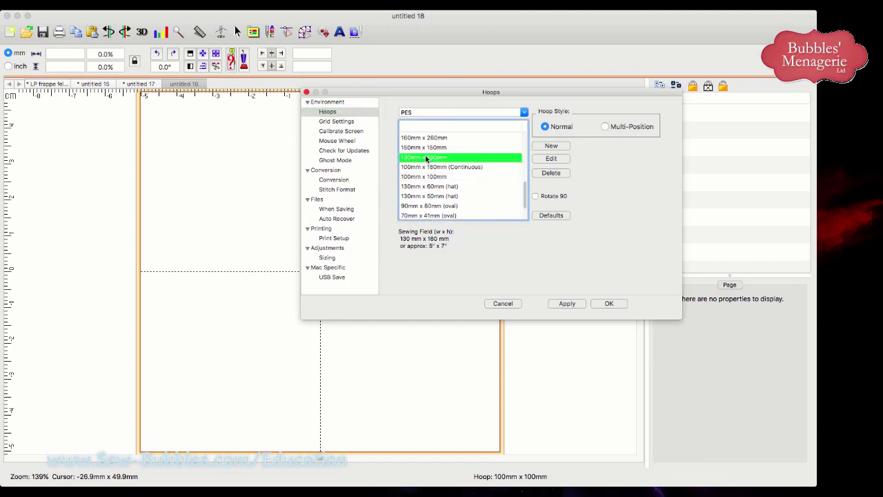
left_click(575, 303)
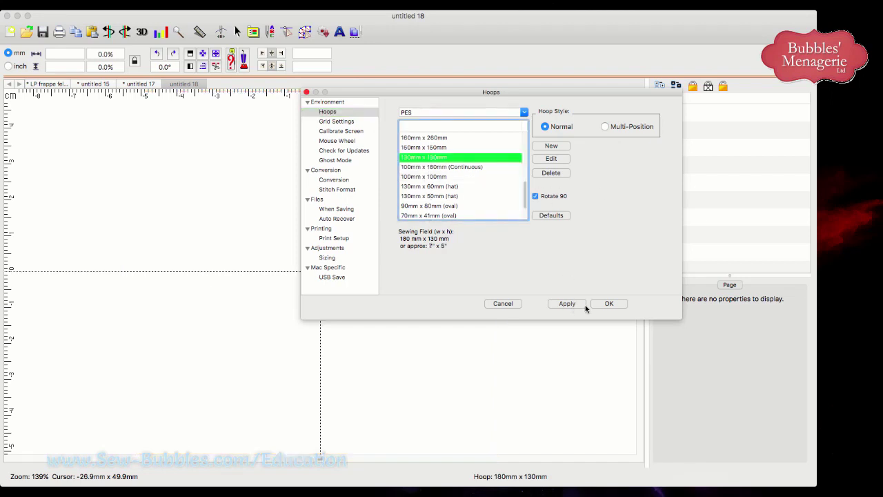
left_click(608, 303)
left_click_drag(626, 162, 626, 174)
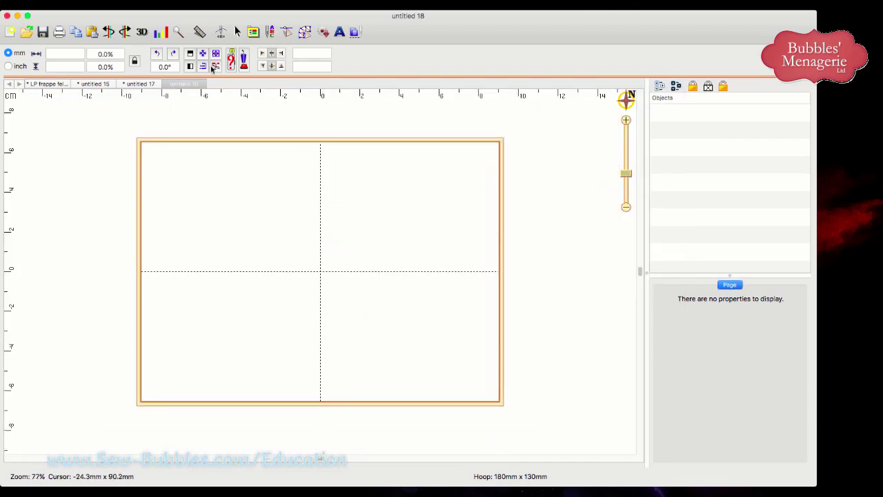
Paste the copied feltie into the empty hoop and use Instant Repeat with 6 across and 3 down
left_click(92, 32)
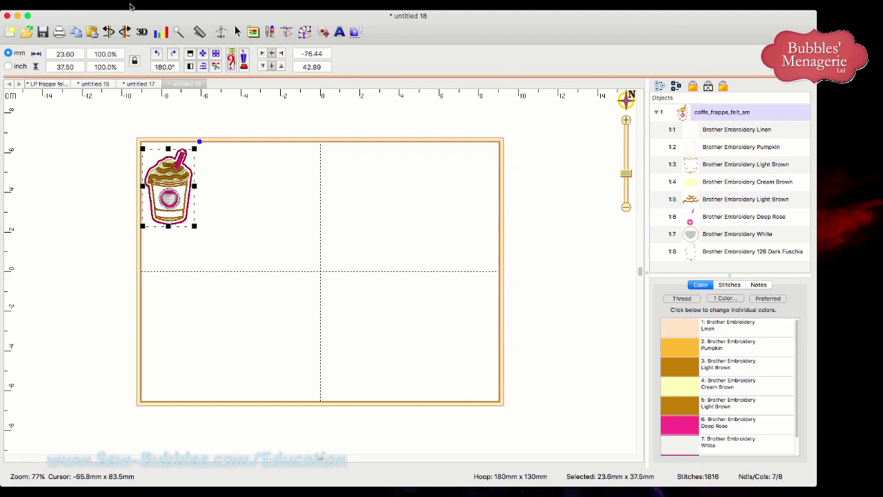
left_click(131, 3)
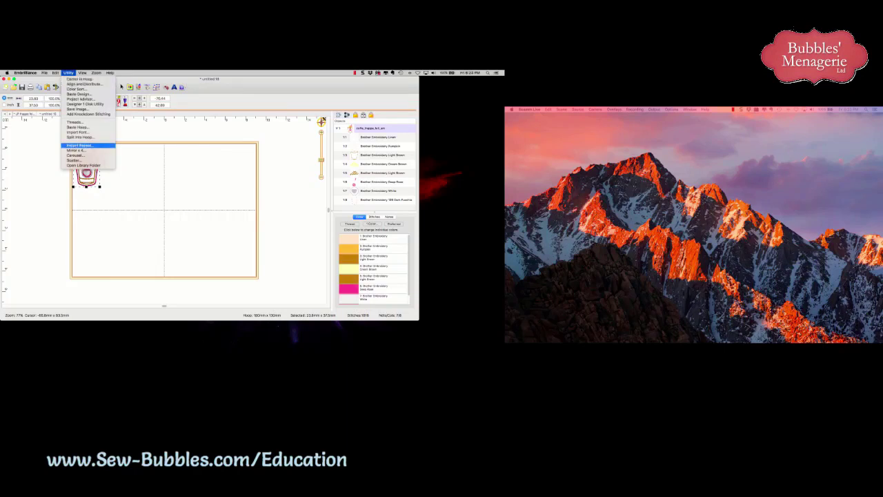
left_click(80, 145)
left_click_drag(490, 106, 588, 155)
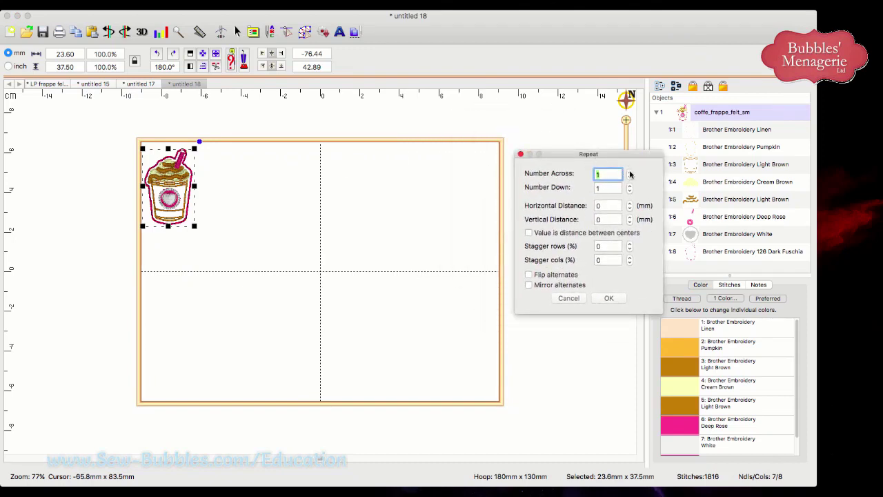
left_click(629, 172)
left_click(629, 172)
left_click(629, 172)
left_click(630, 172)
left_click(629, 172)
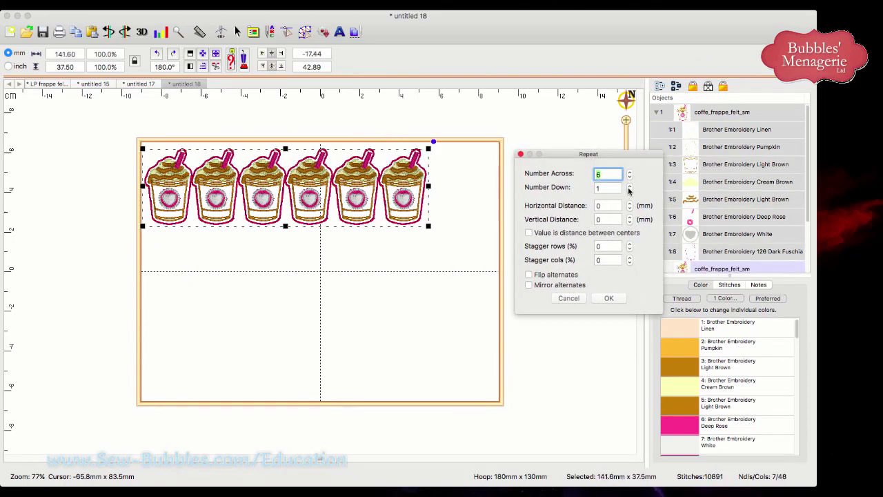
left_click(629, 185)
left_click(629, 185)
left_click(629, 185)
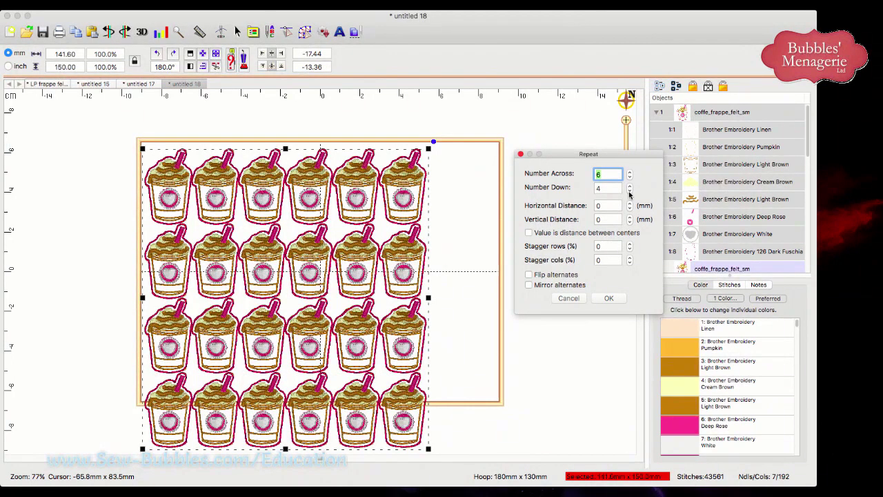
left_click(629, 191)
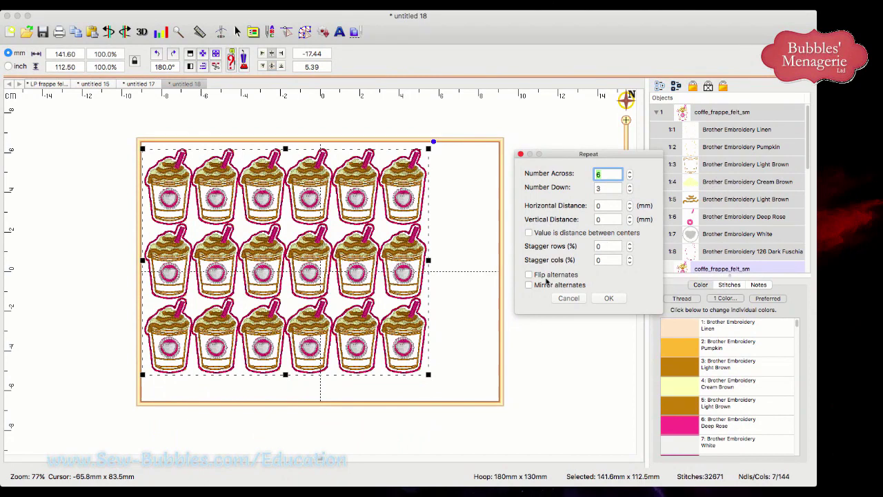
Try flipping alternate copies, then mirror the alternates instead
left_click(528, 275)
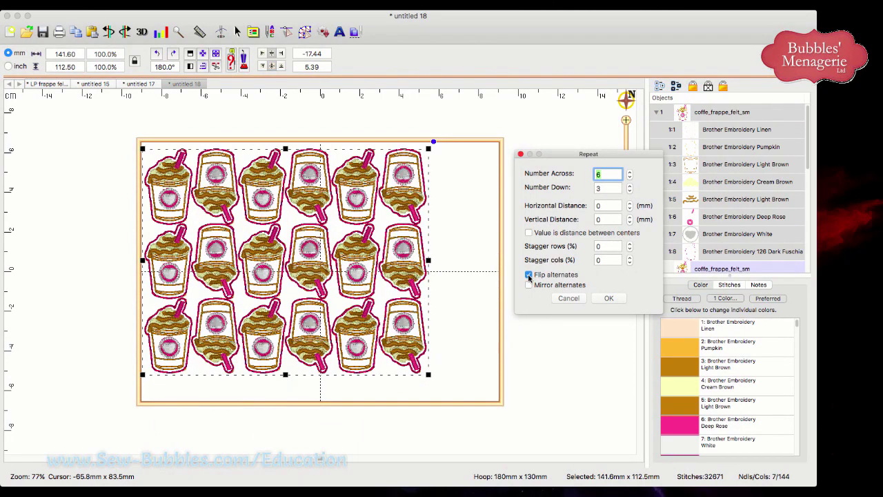
left_click(529, 275)
left_click(529, 285)
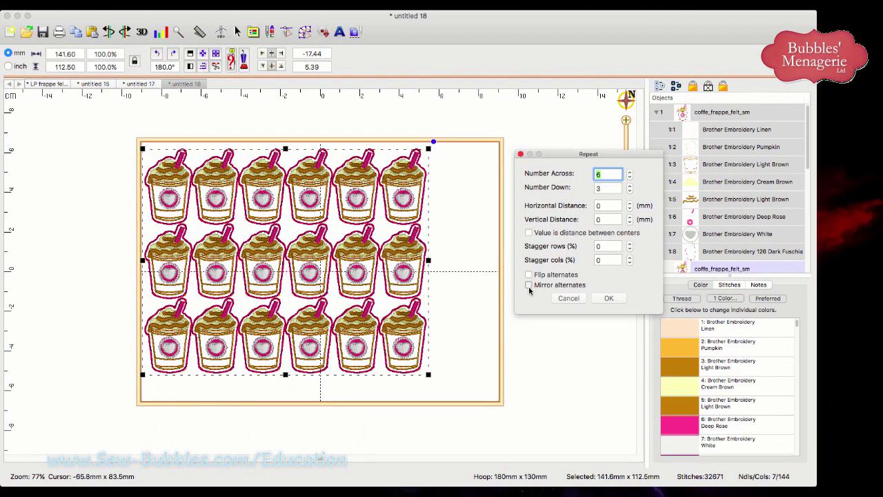
Set the horizontal distance between the repeated felties to 7 mm so the grid fits the hoop width
left_click(629, 203)
left_click(629, 203)
left_click(629, 203)
left_click(628, 203)
left_click(629, 204)
left_click(629, 203)
left_click(629, 204)
left_click(628, 204)
left_click(628, 203)
left_click(628, 204)
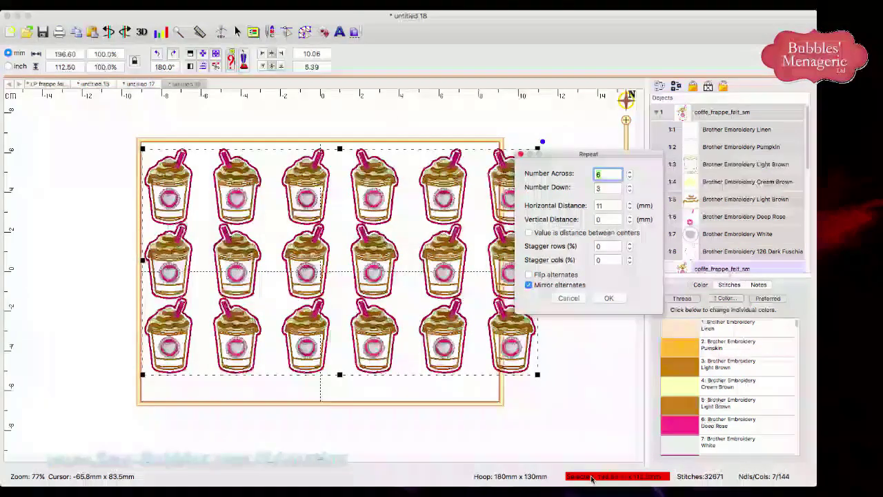
left_click(628, 209)
left_click(628, 209)
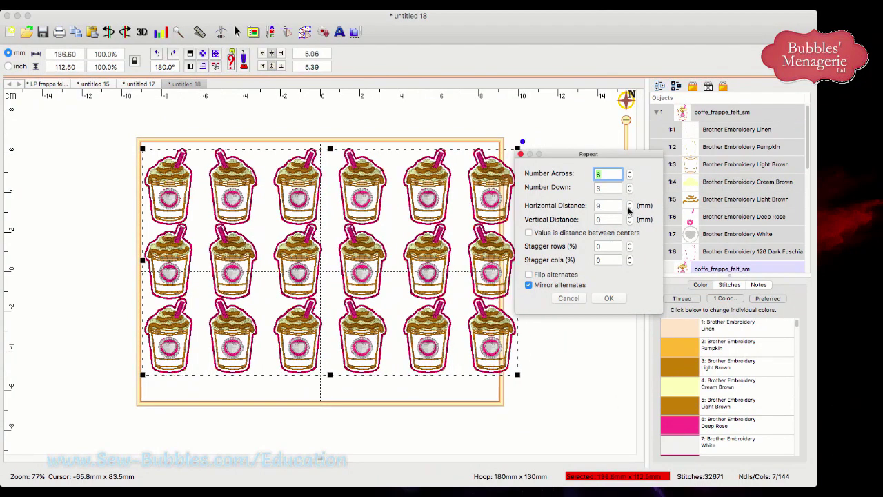
left_click(628, 210)
left_click(629, 209)
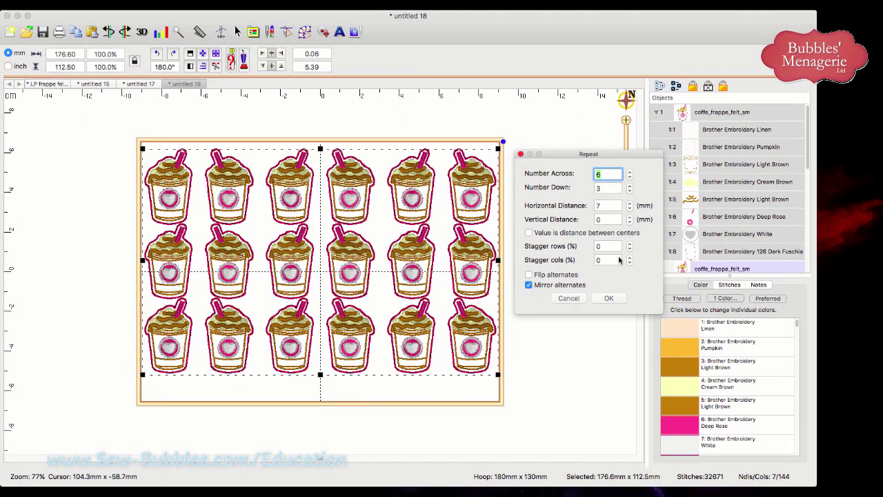
Set the vertical distance between the feltie rows to 6 mm and accept the repeat
left_click(629, 217)
left_click(629, 217)
left_click(630, 217)
left_click(629, 217)
left_click(629, 217)
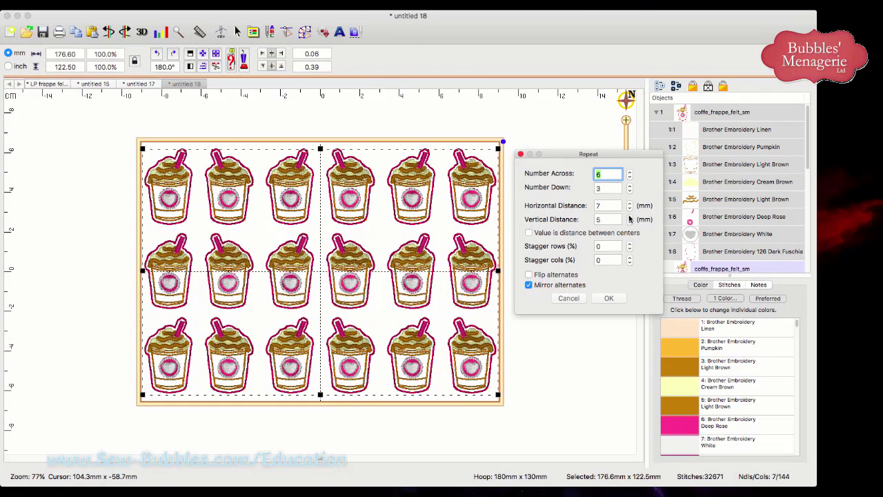
left_click(629, 216)
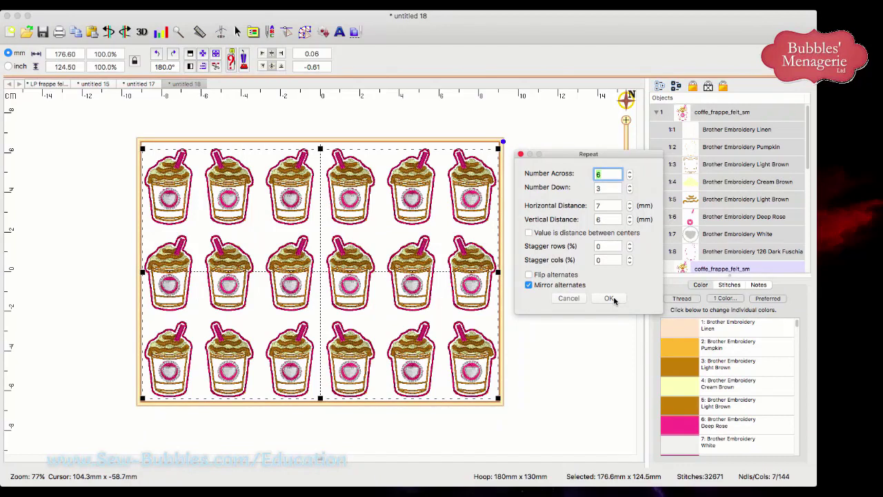
left_click(611, 298)
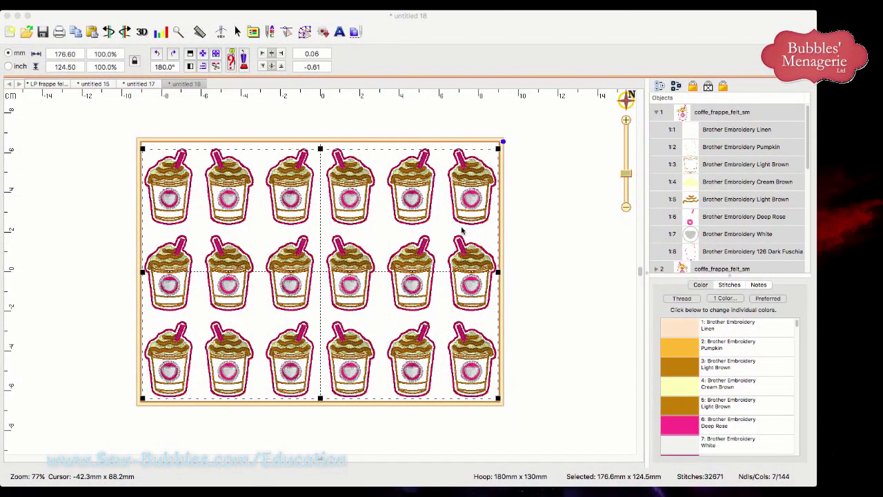
Compare the new repeated layout with the earlier color-sorted page, untitled 17
left_click(104, 84)
left_click(140, 85)
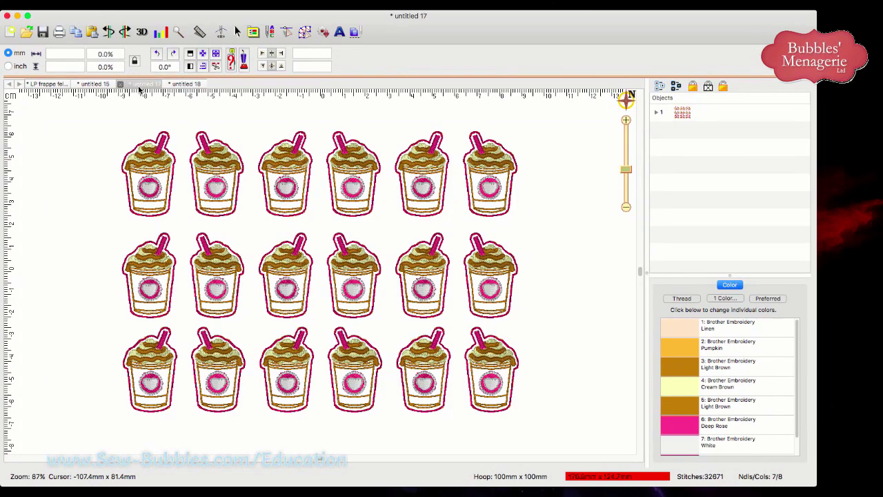
left_click(205, 83)
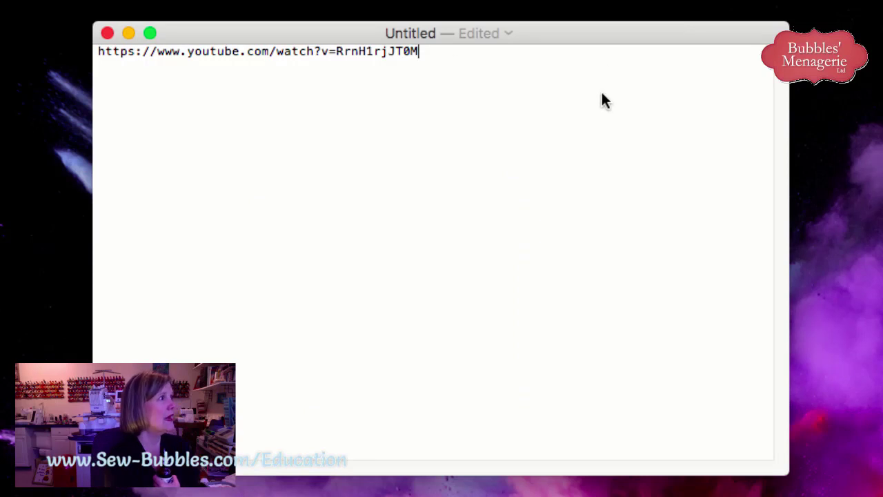
Switch to the untitled text document and add two line breaks after the YouTube link
left_click(597, 37)
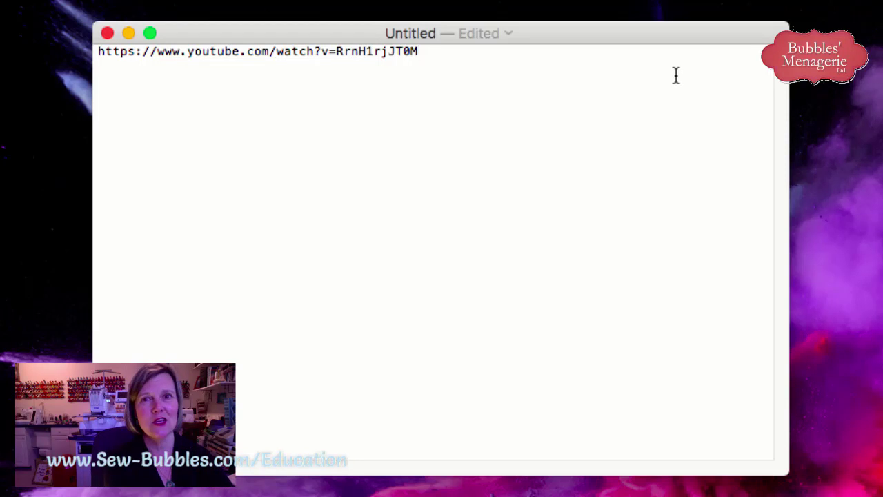
key("Return")
key("Return")
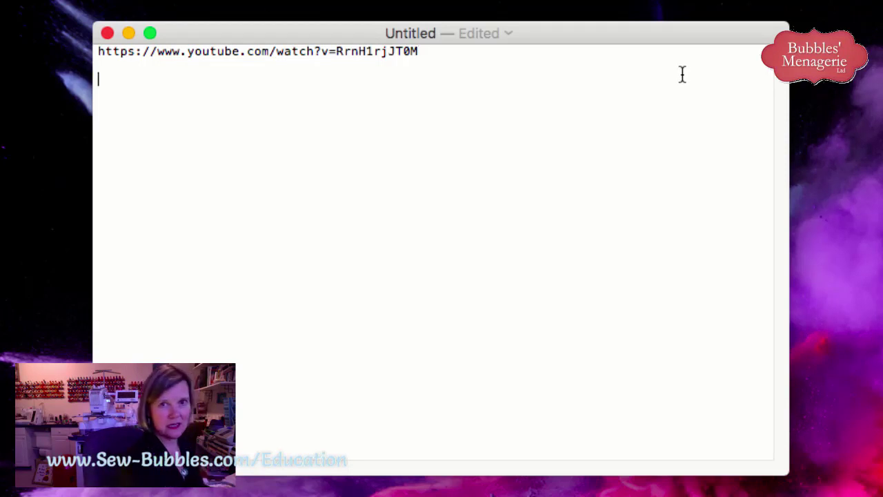
Add the line "REMOVE HIDDEN STITCHES" below the YouTube link in the text document
type("RE")
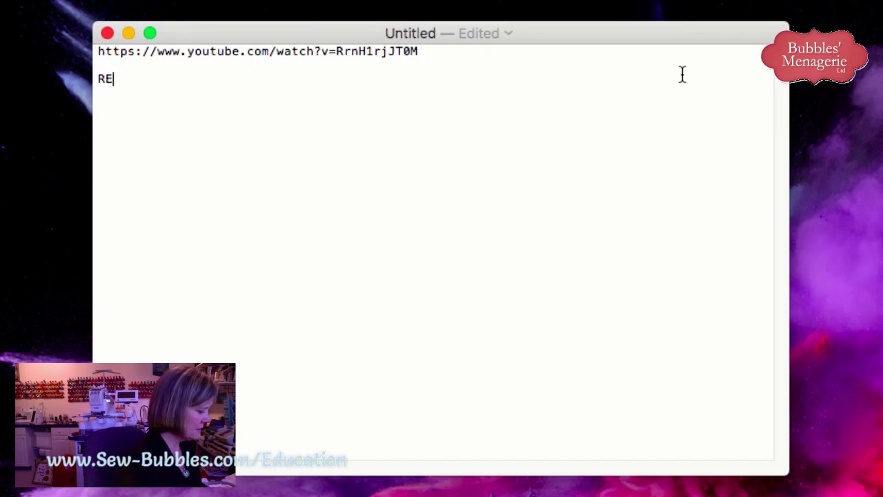
type("MOVE HID")
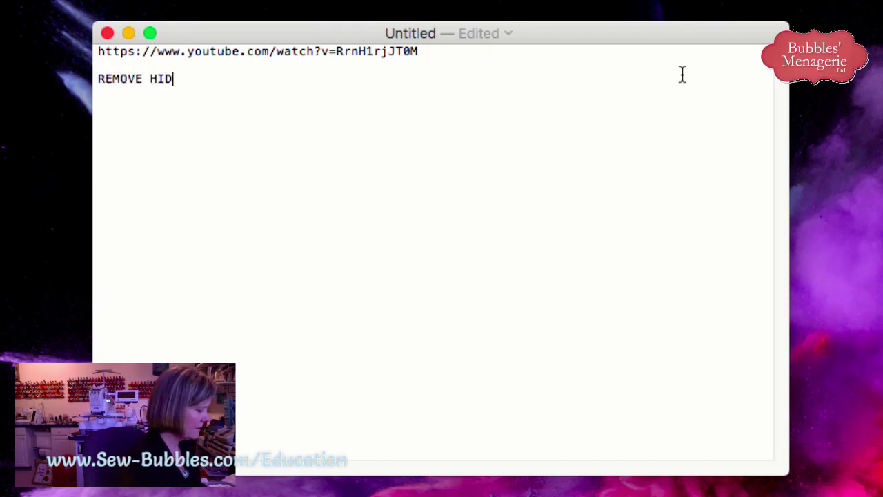
type("DEND")
key("BackSpace")
type("STITCHES")
key("Return")
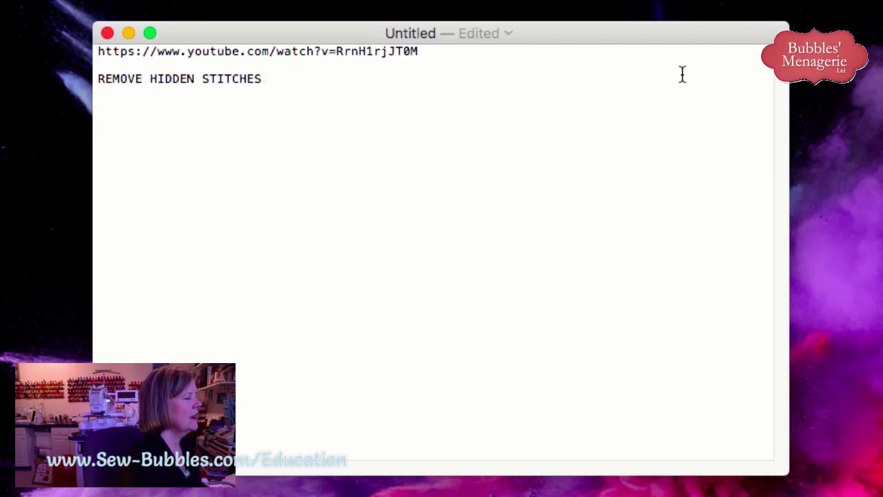
Add the line "Strap keeper from Seven's Emporium" below REMOVE HIDDEN STITCHES
type("Strap keeper for")
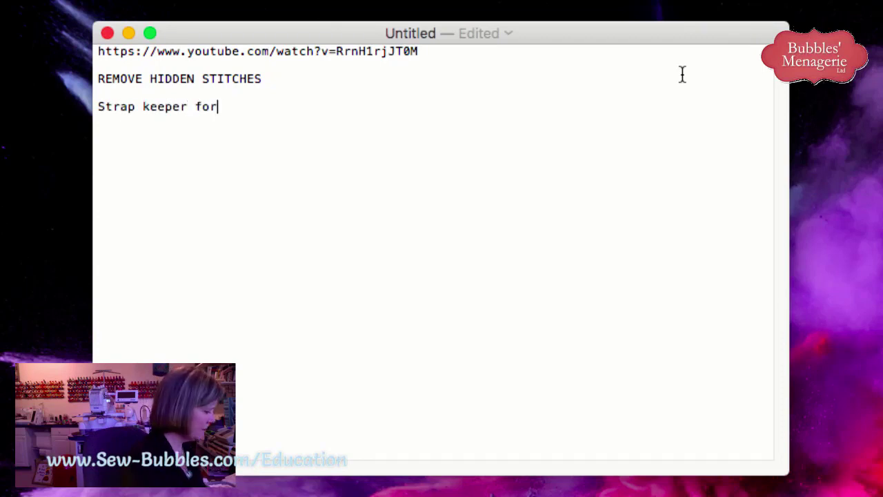
key("BackSpace")
key("BackSpace")
type("ro")
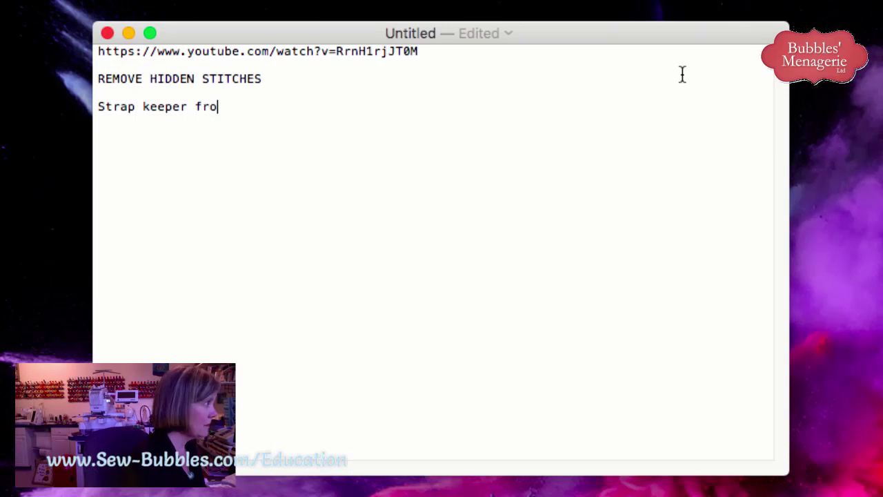
type("m Sev")
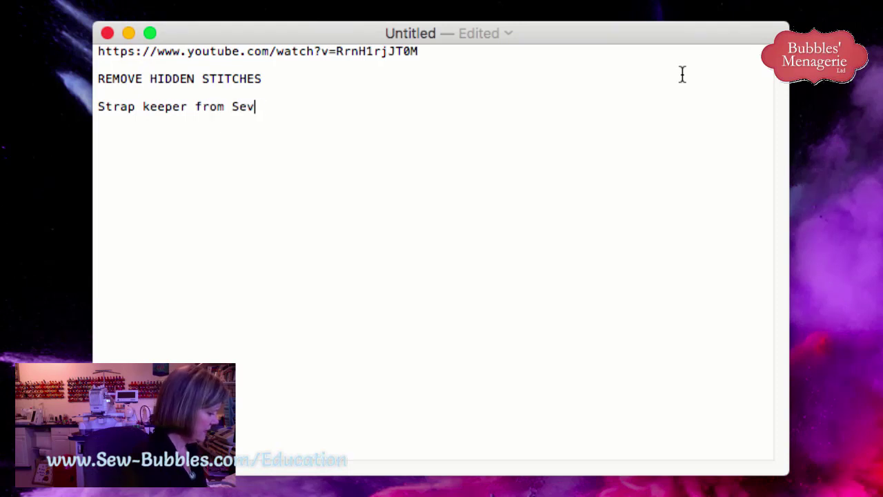
type("en's Emb")
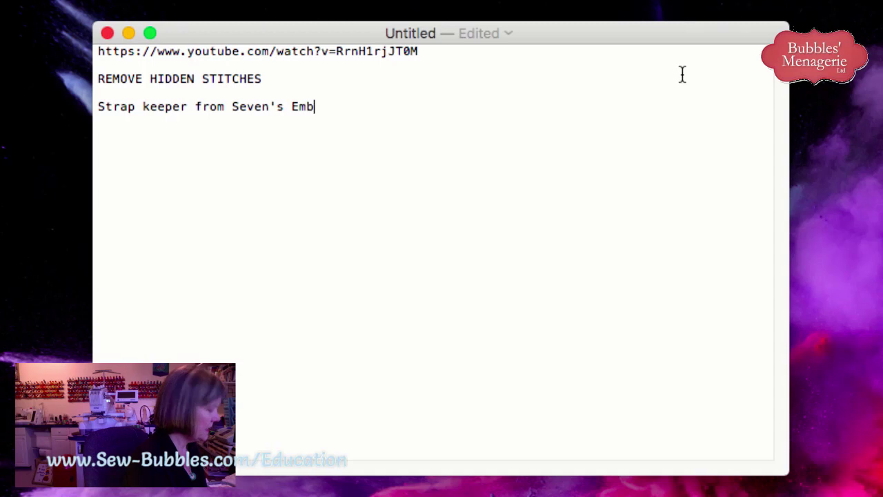
key("BackSpace")
type("o")
key("BackSpace")
type("poium")
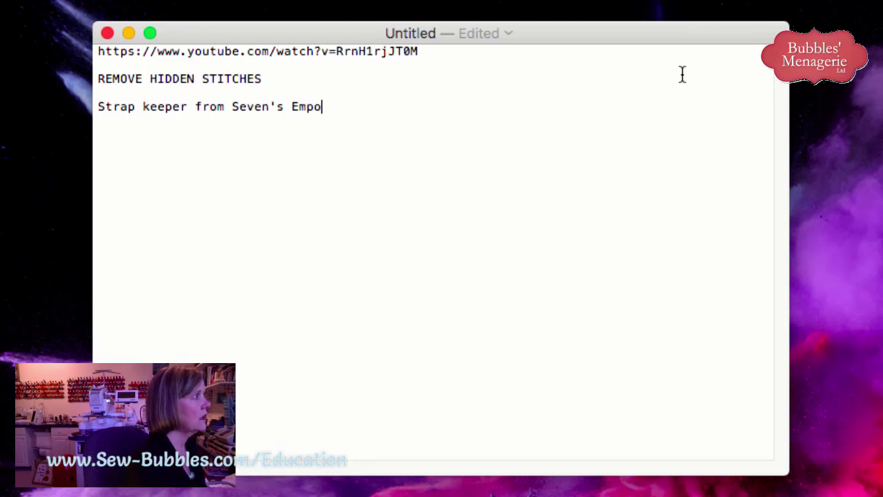
key("BackSpace")
key("BackSpace")
key("BackSpace")
type("rium")
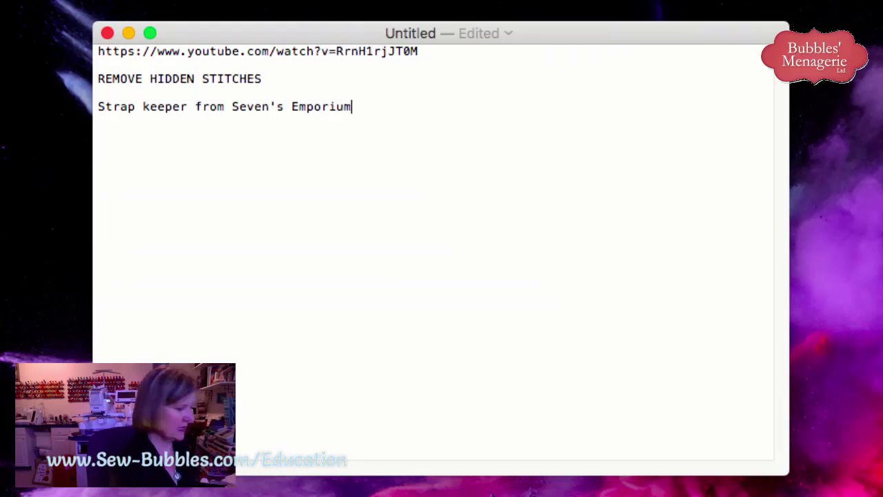
Cancel closing the text document and minimize its window to return to the embroidery page
left_click(107, 33)
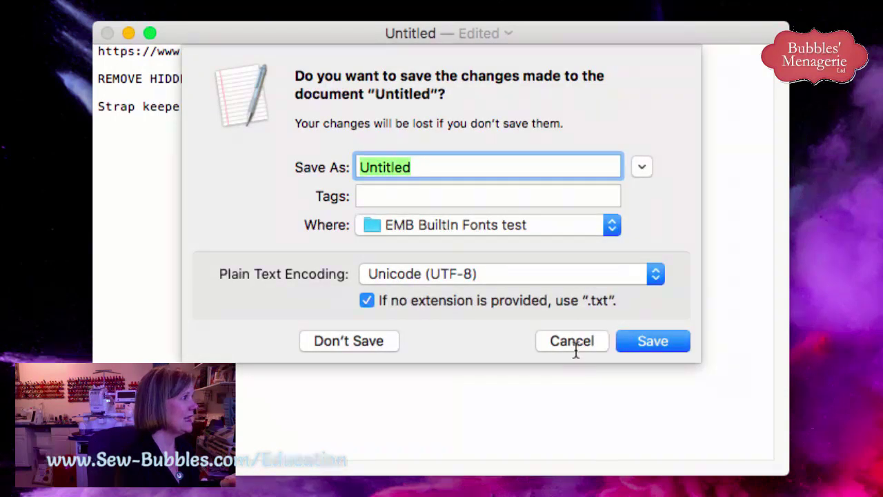
left_click(575, 349)
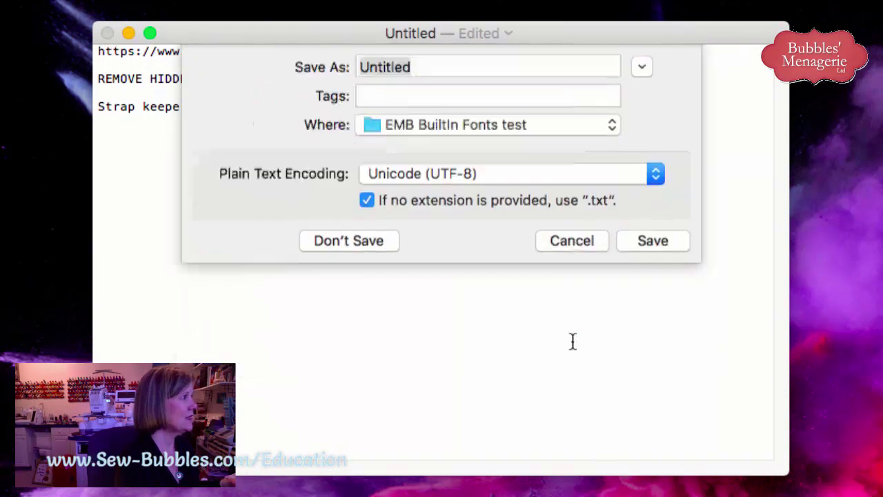
left_click(128, 33)
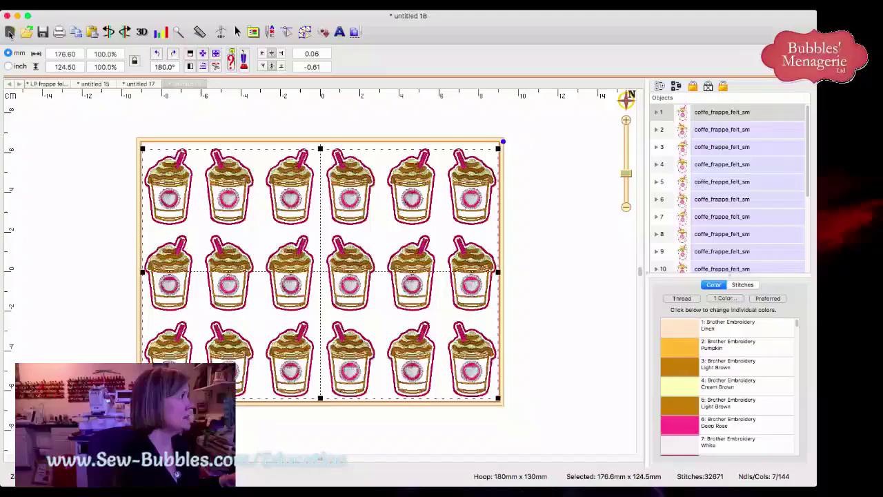
Create a new page, paste the single frappe feltie and move it to about -14.24, 27.52 mm, near the hoop center
key("super+n")
key("super+v")
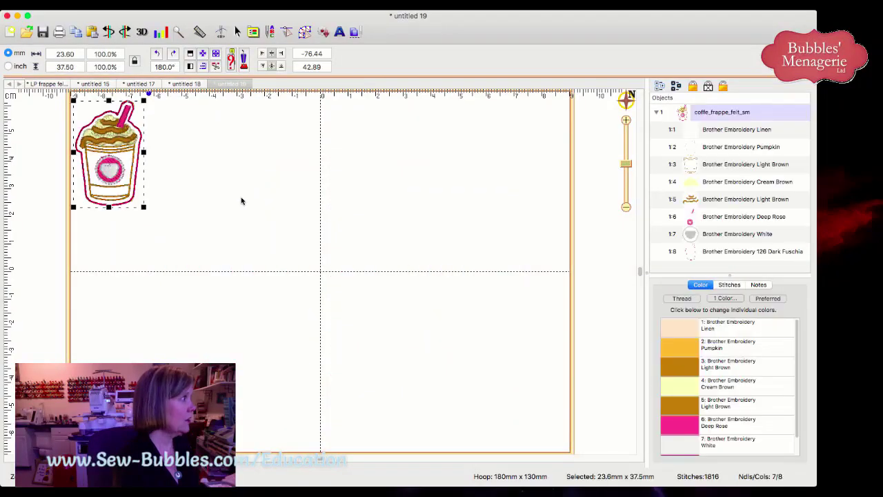
left_click_drag(112, 162, 281, 205)
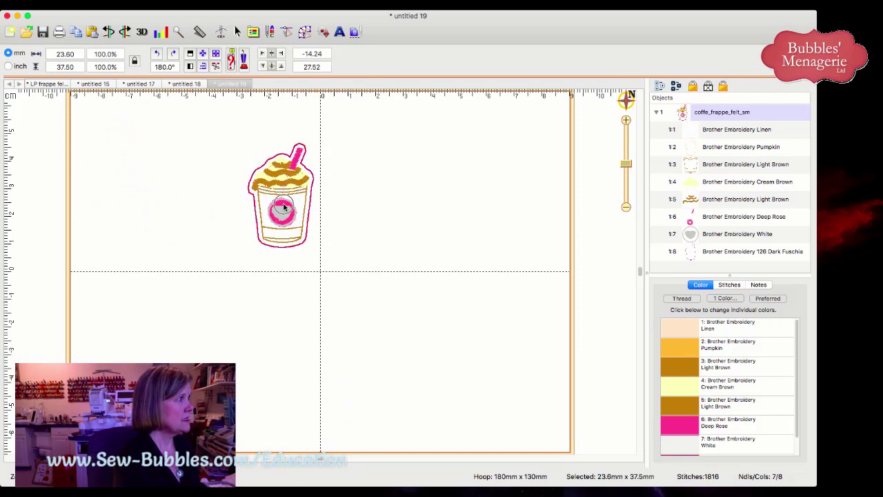
Delete the White heart and the Deep Rose straw and badge stitches from the feltie
left_click(695, 237)
key("Delete")
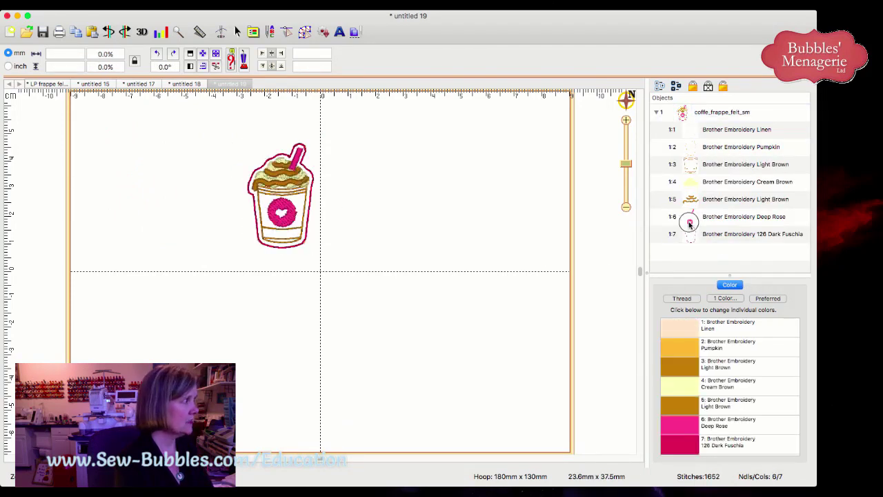
left_click(690, 220)
key("Delete")
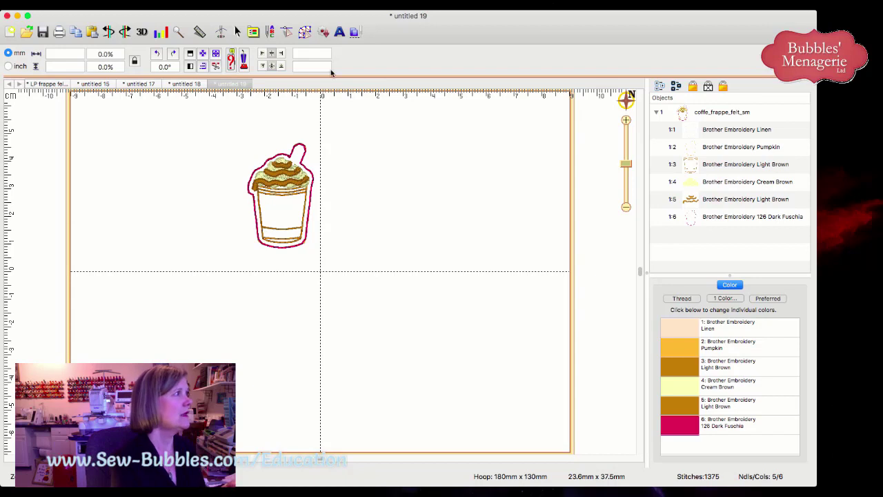
Add a letter "L" in the Block font and place it in the middle of the frappe cup
left_click(339, 31)
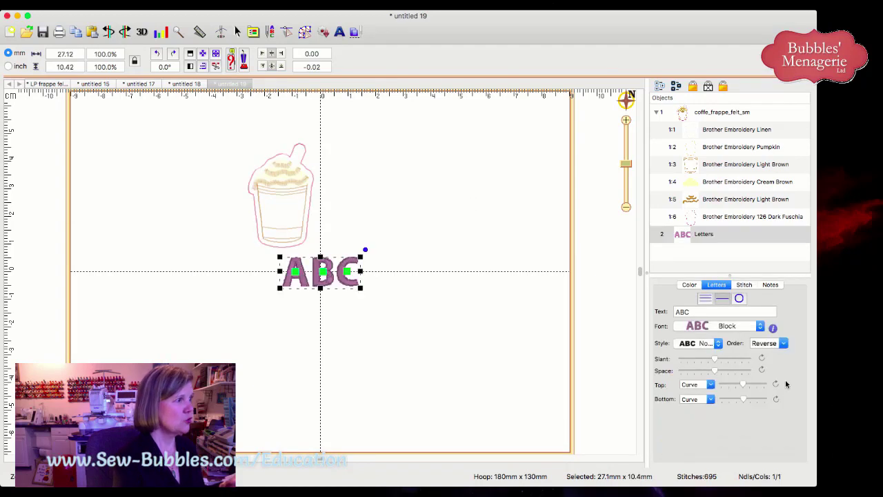
left_click(704, 312)
type("L")
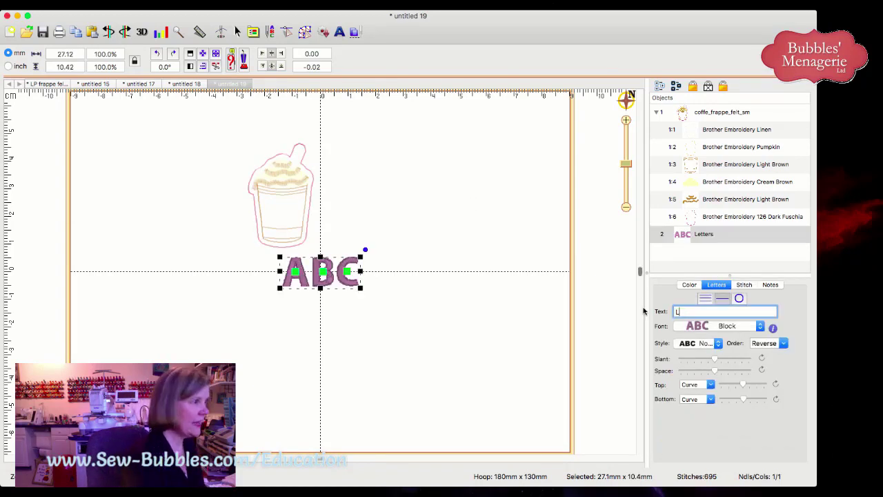
key("Return")
left_click(298, 268)
left_click_drag(298, 268, 279, 223)
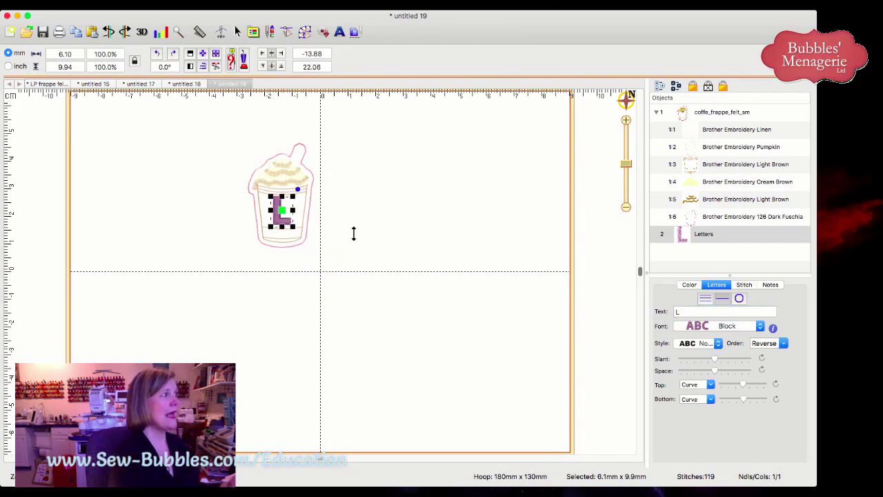
left_click(370, 220)
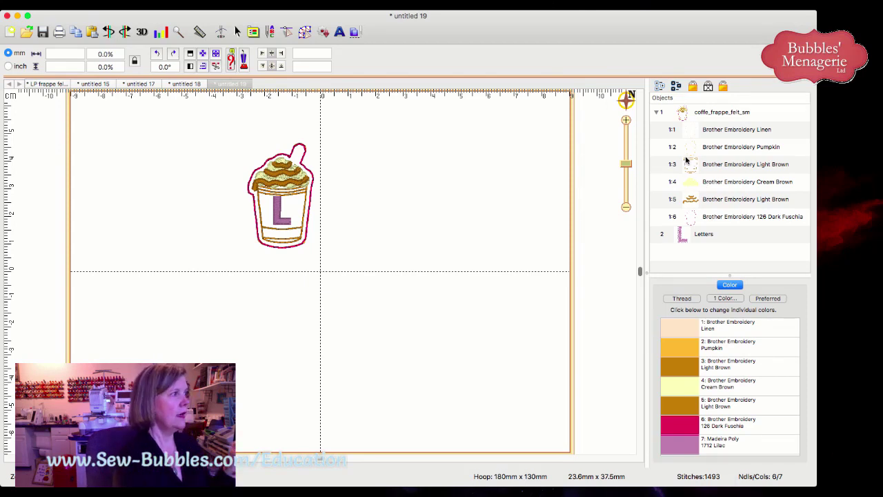
Move the letter L ahead of the feltie's 126 Dark Fuschia outline in the stitching order
left_click(277, 209)
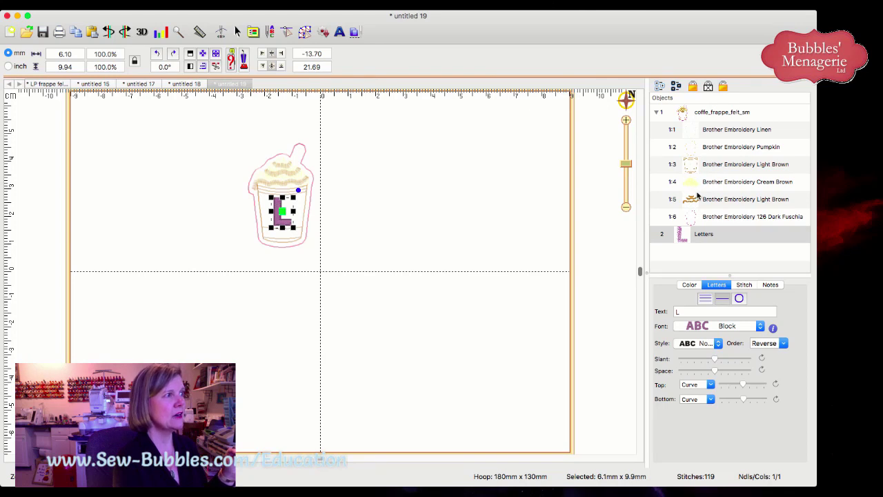
left_click(693, 218)
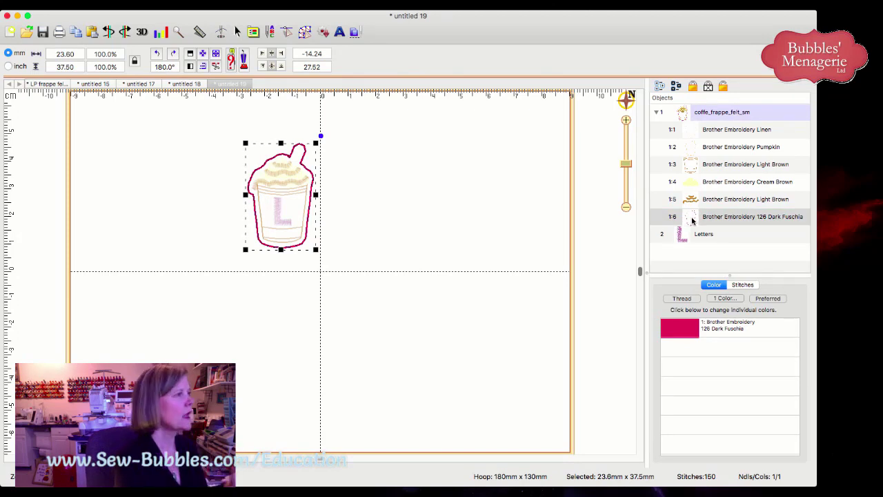
left_click(683, 241)
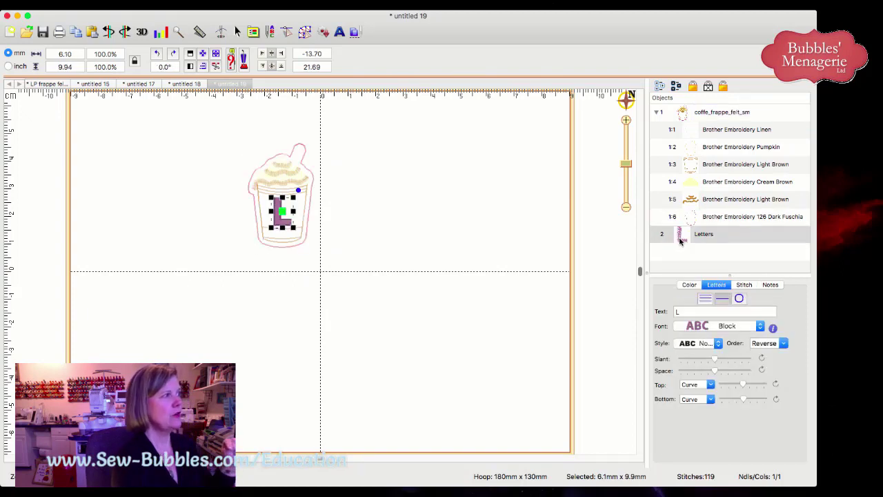
left_click(656, 113)
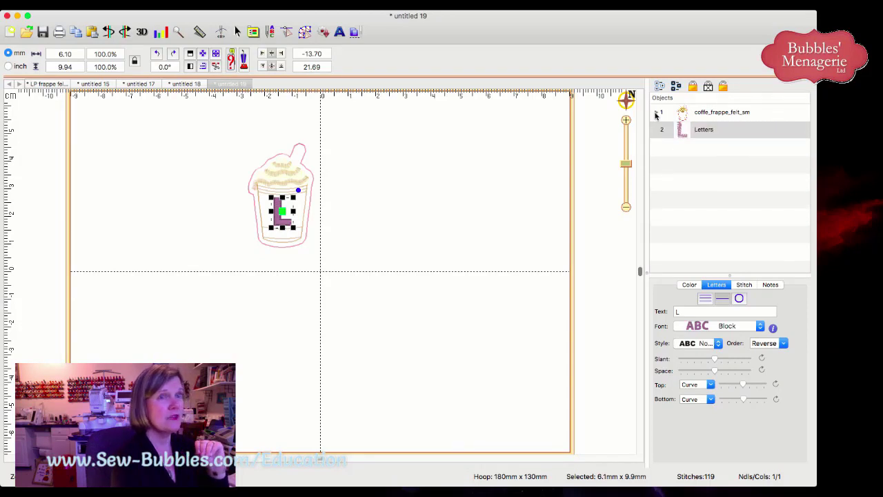
left_click(656, 113)
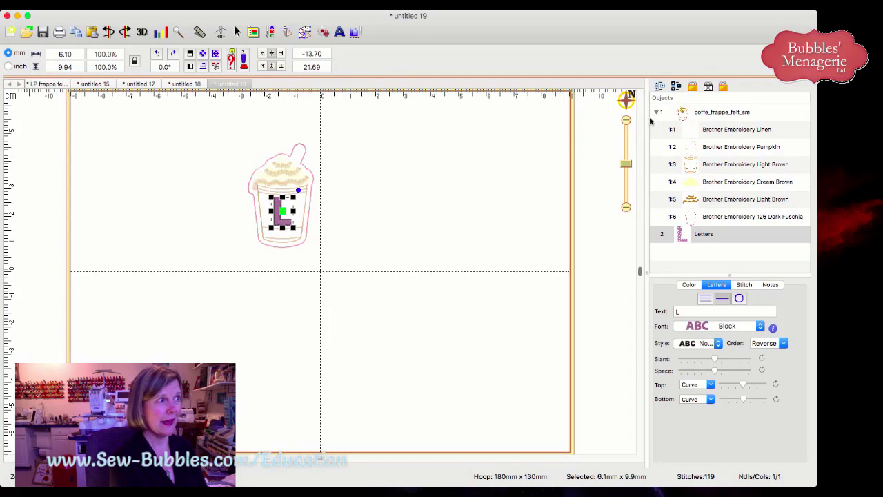
left_click(679, 235)
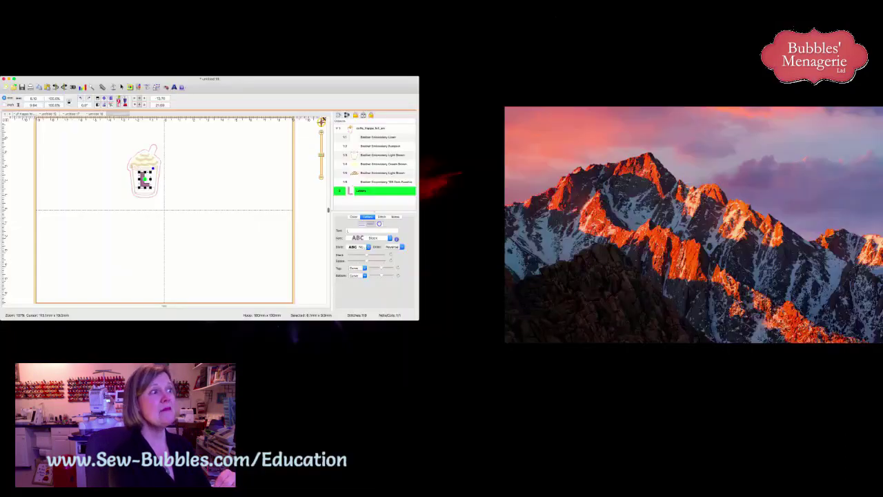
left_click(683, 216)
left_click_drag(352, 182, 354, 180)
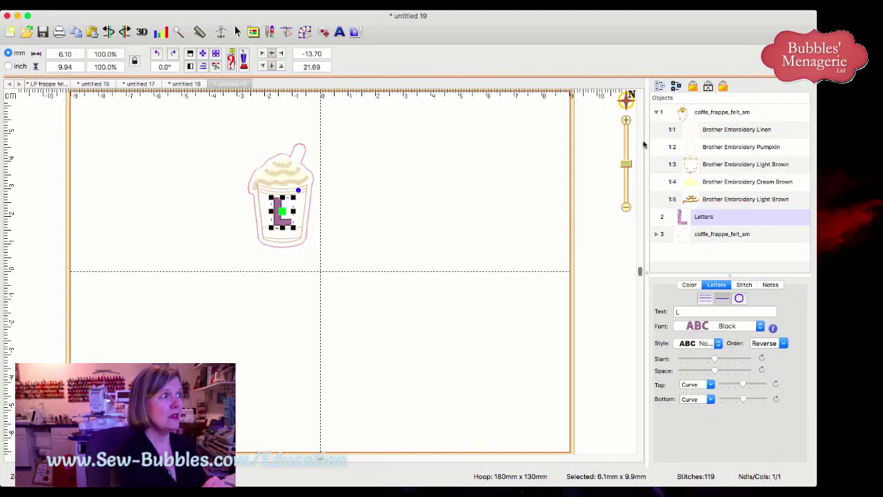
Examine the reordered objects, checking the separated final outline and the feltie's Linen and Pumpkin color parts
left_click(656, 112)
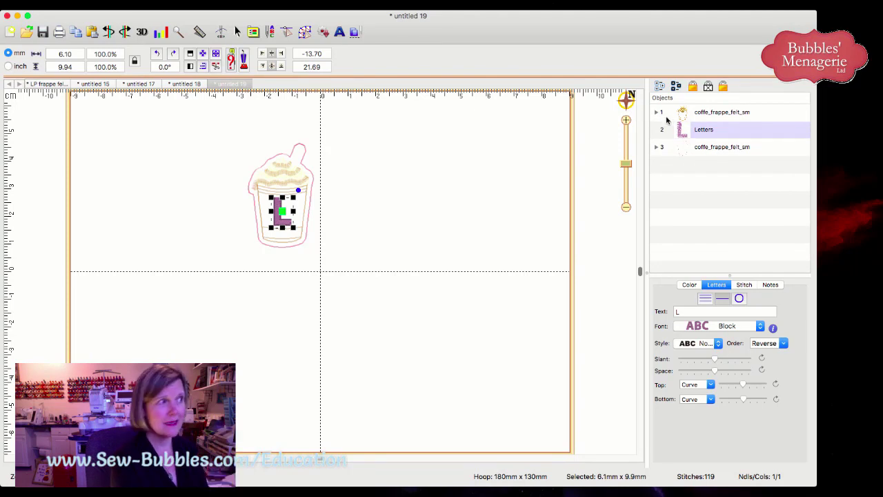
left_click(674, 149)
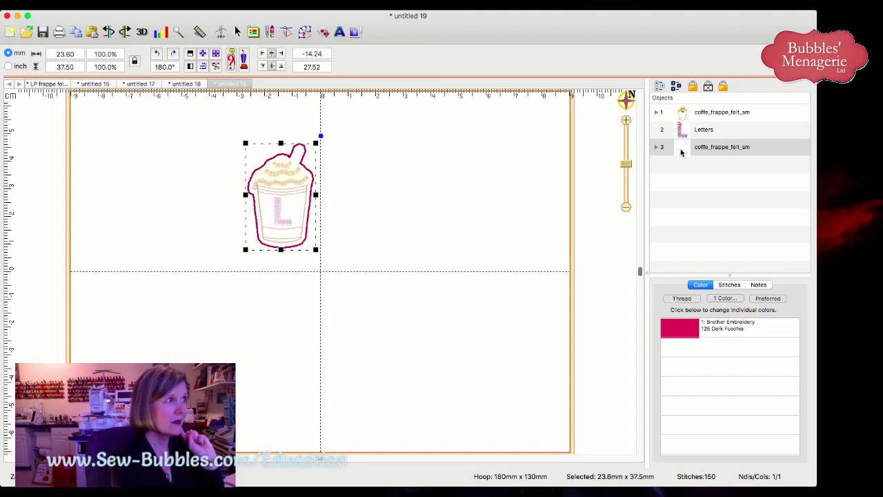
left_click(656, 112)
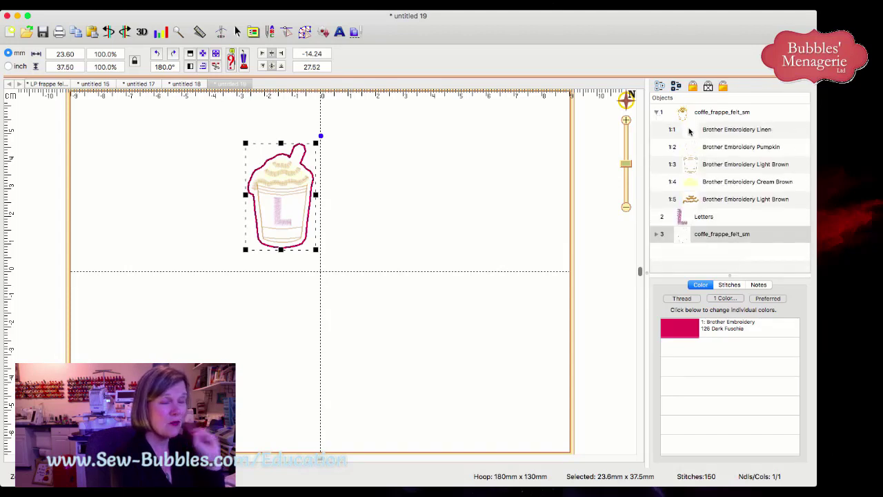
left_click(690, 130)
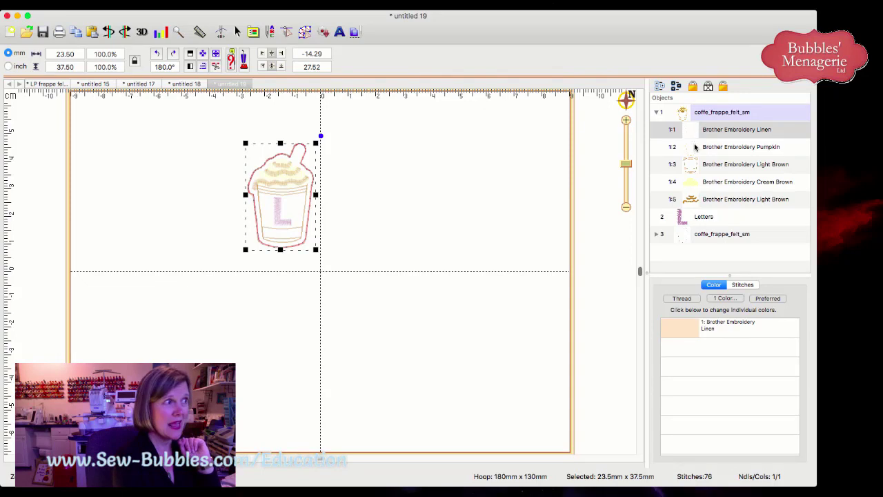
left_click(695, 147)
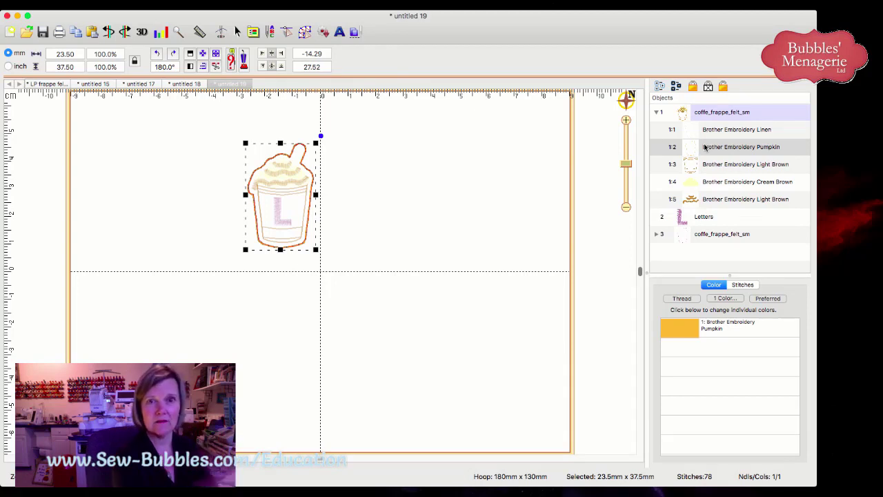
Mark the feltie's Linen color part as Applique Position and its Pumpkin part as Applique Material
left_click(705, 130)
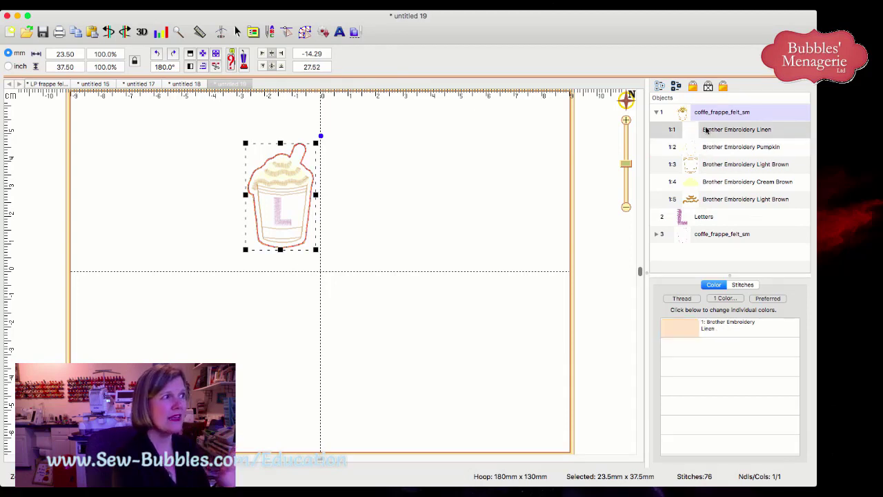
right_click(672, 333)
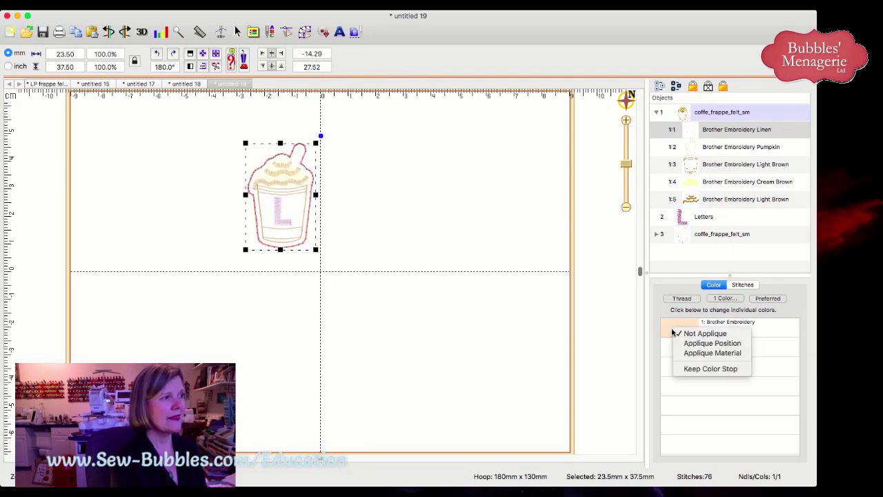
left_click(709, 344)
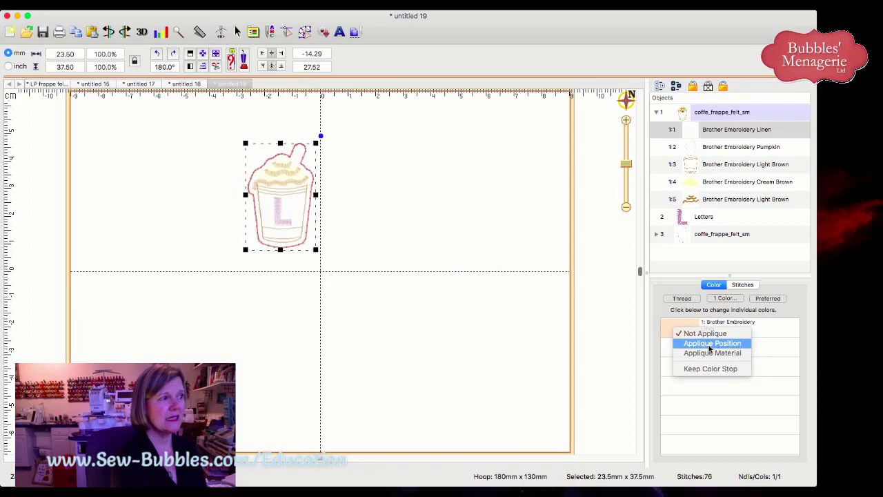
left_click(702, 151)
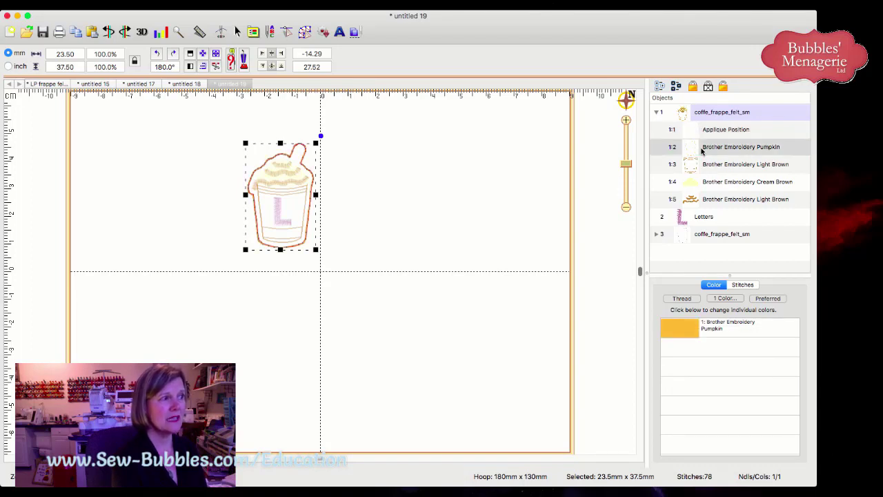
right_click(696, 332)
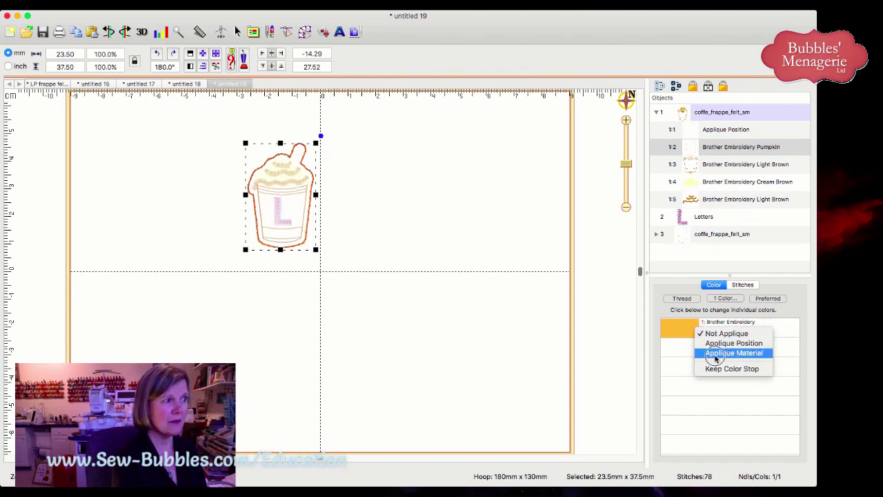
left_click(715, 355)
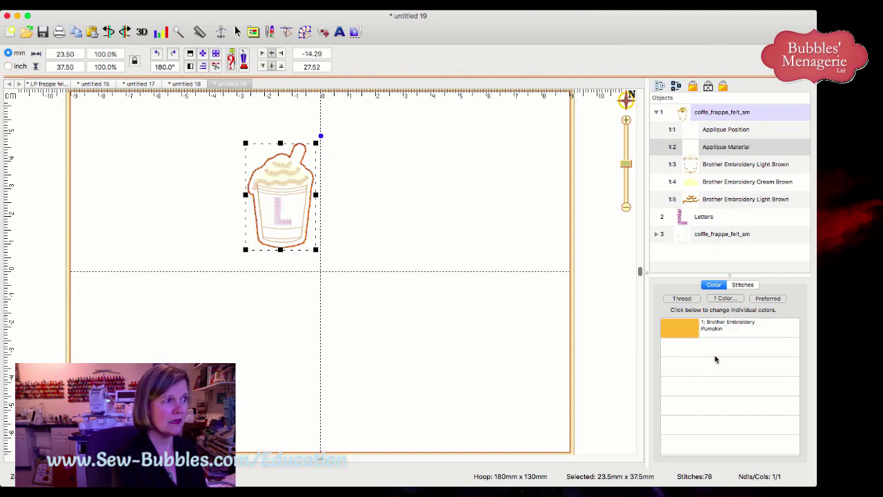
left_click(598, 334)
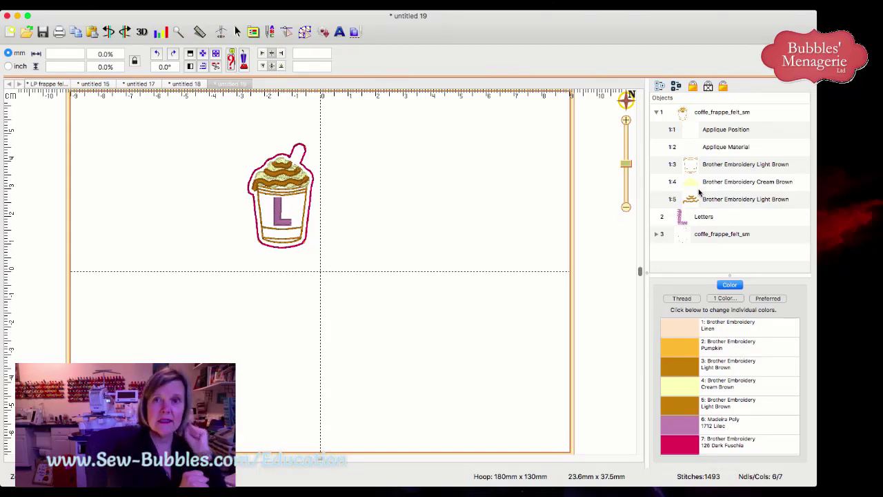
Examine the applique type choices and the applique style, fabric view and cutting settings of the Linen color, leaving them as they are
left_click(684, 334)
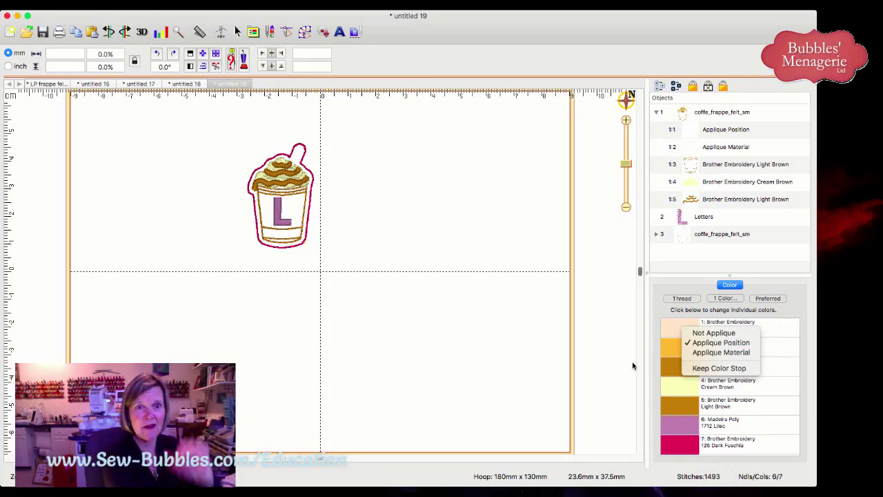
left_click(598, 352)
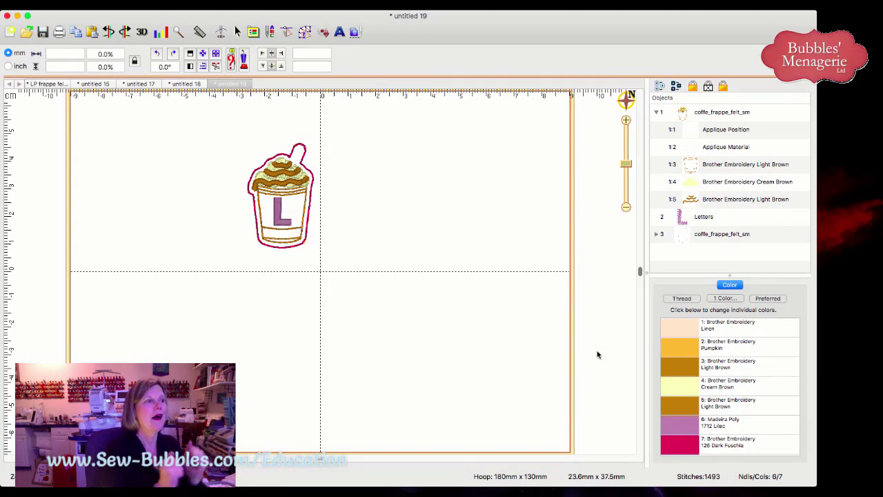
right_click(693, 327)
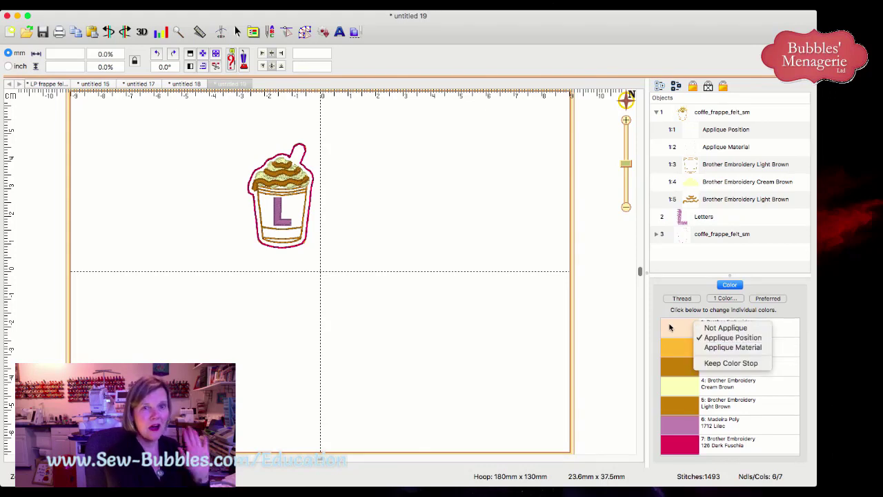
left_click(669, 327)
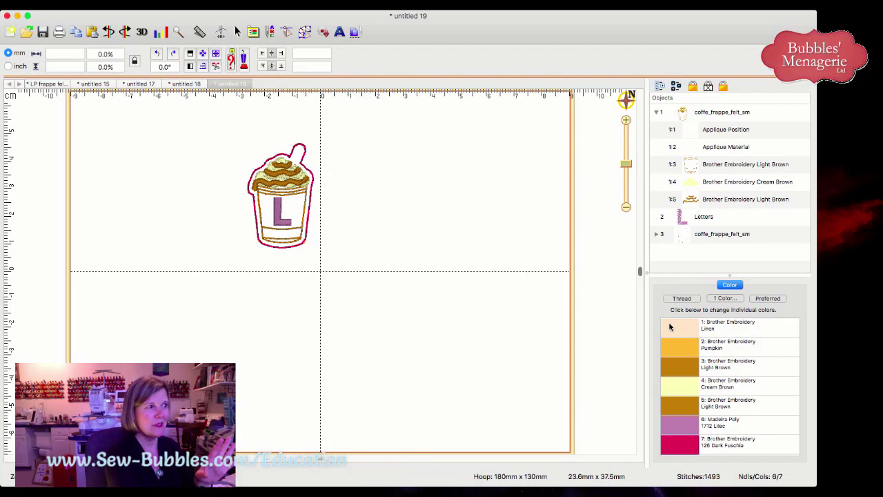
double_click(671, 329)
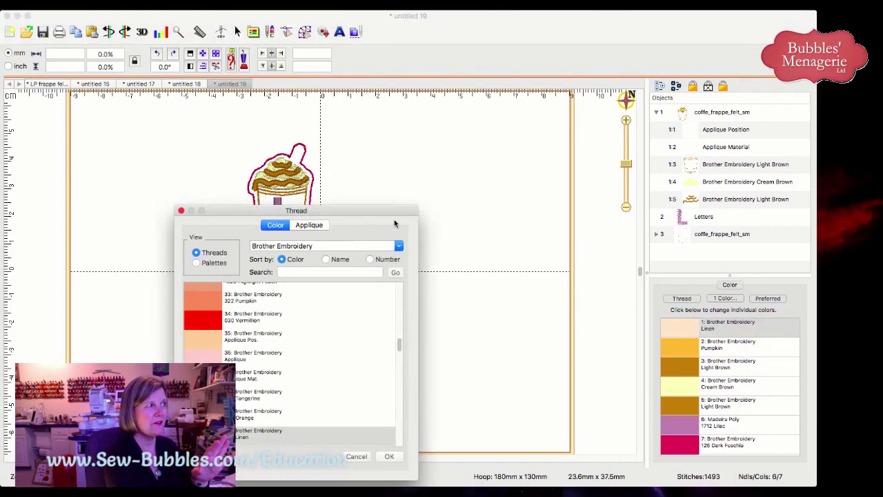
left_click_drag(381, 212, 471, 192)
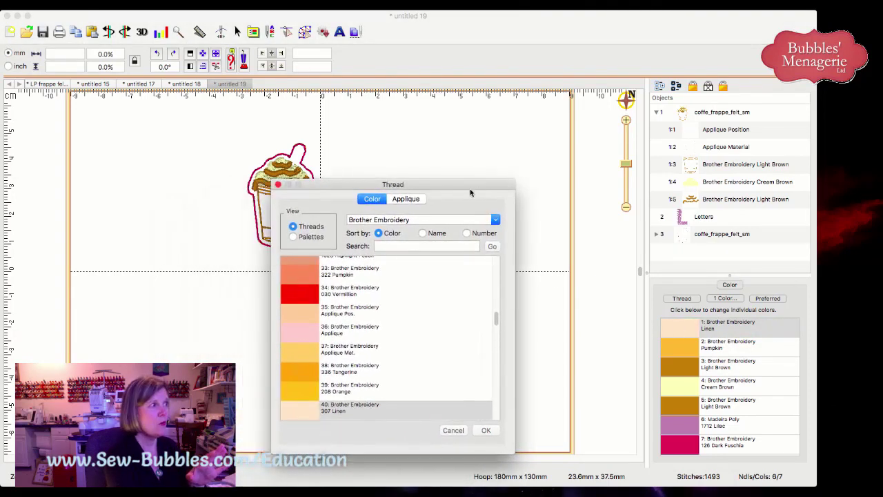
left_click(404, 200)
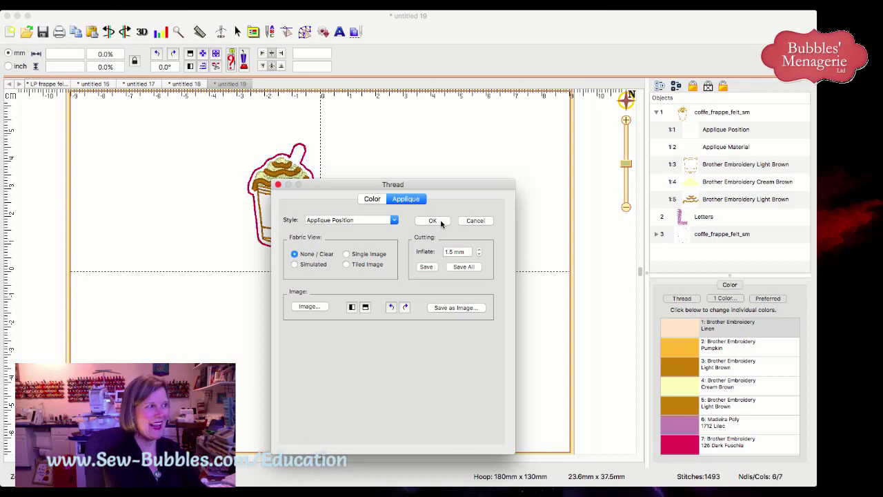
left_click(470, 221)
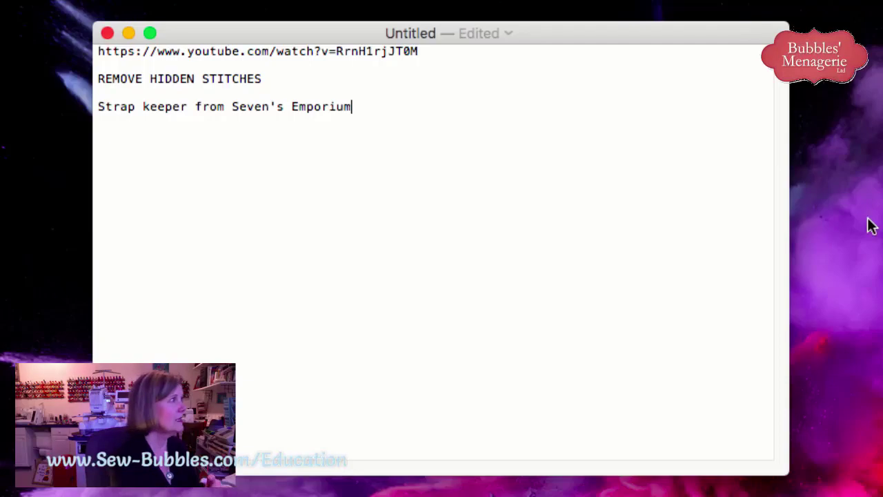
Highlight the YouTube link in the untitled text note, keep the note open unsaved, and minimize it to return to Embrilliance
left_click_drag(457, 57, 205, 35)
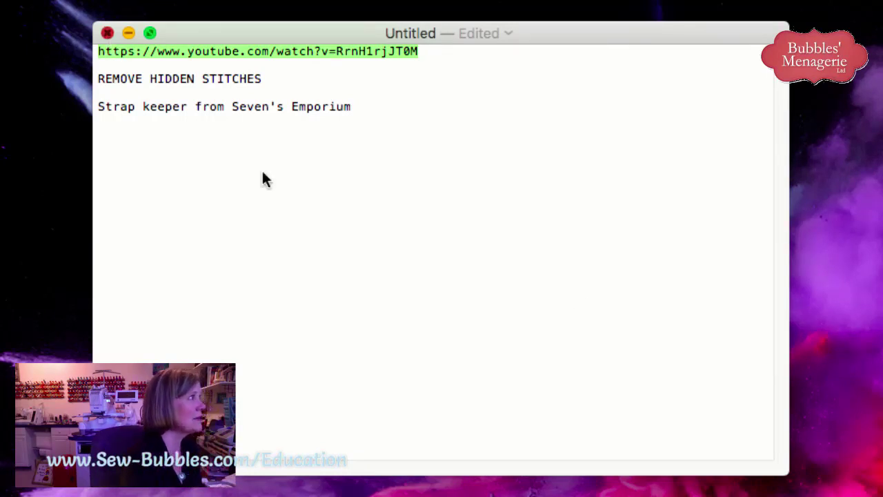
key("super+w")
left_click(548, 337)
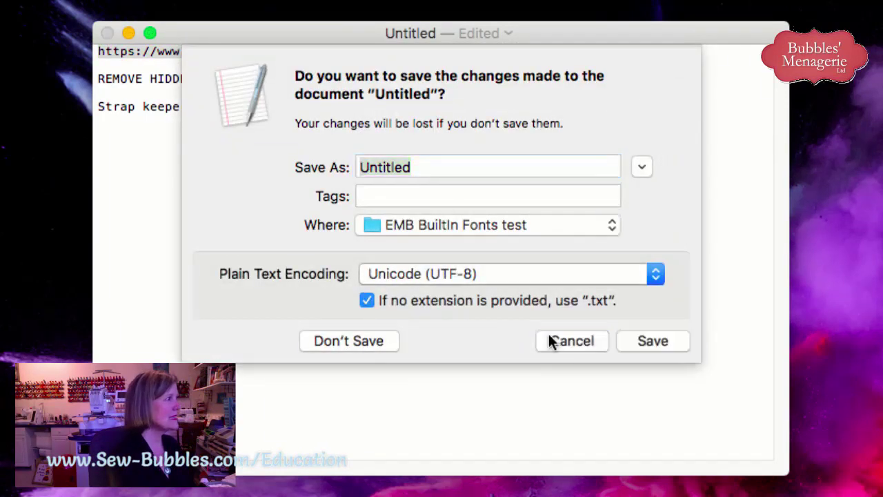
left_click(129, 33)
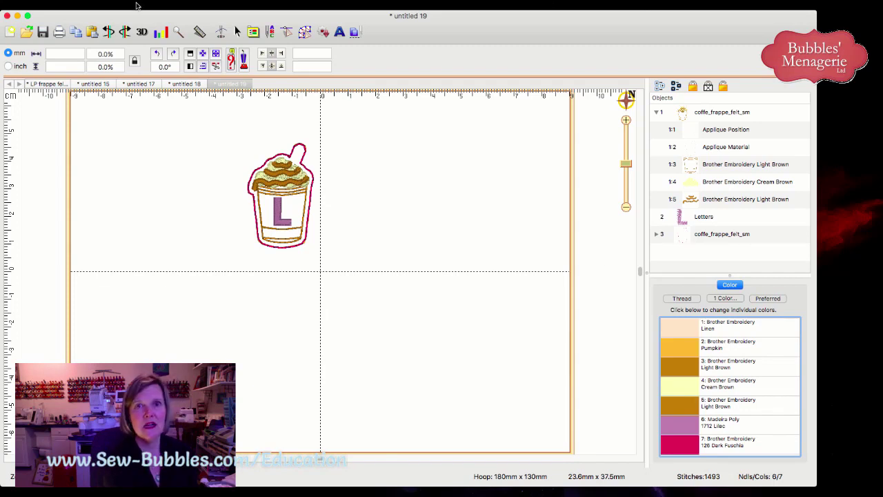
left_click(136, 6)
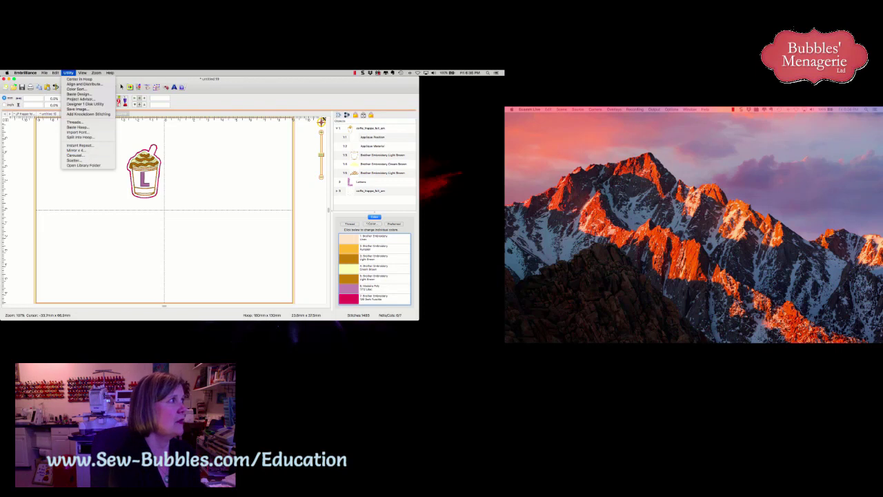
key("Escape")
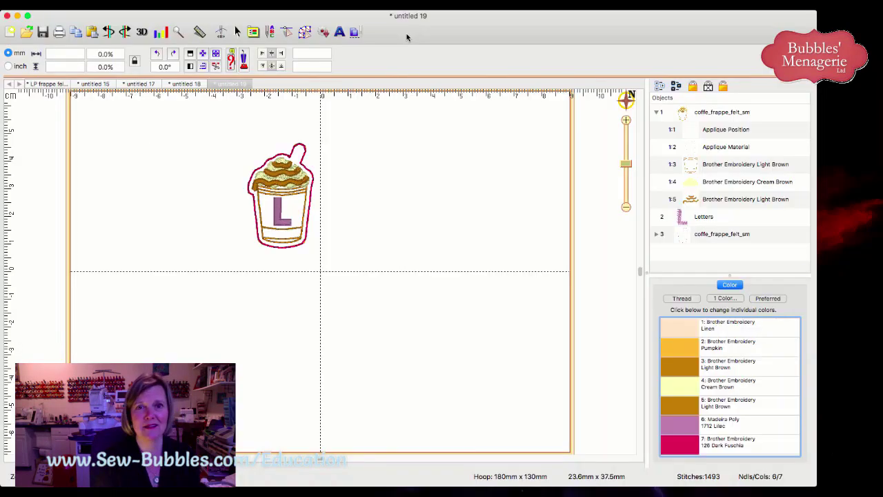